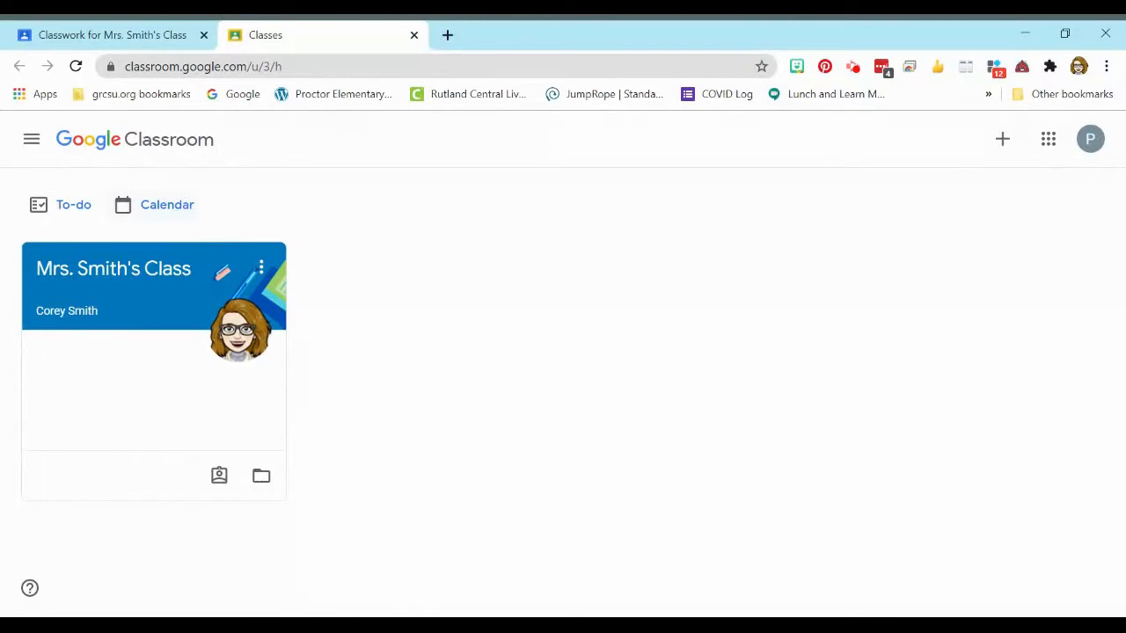
Step: Open the class's classwork list and expand the Addition Problem (code) assignment
click(158, 280)
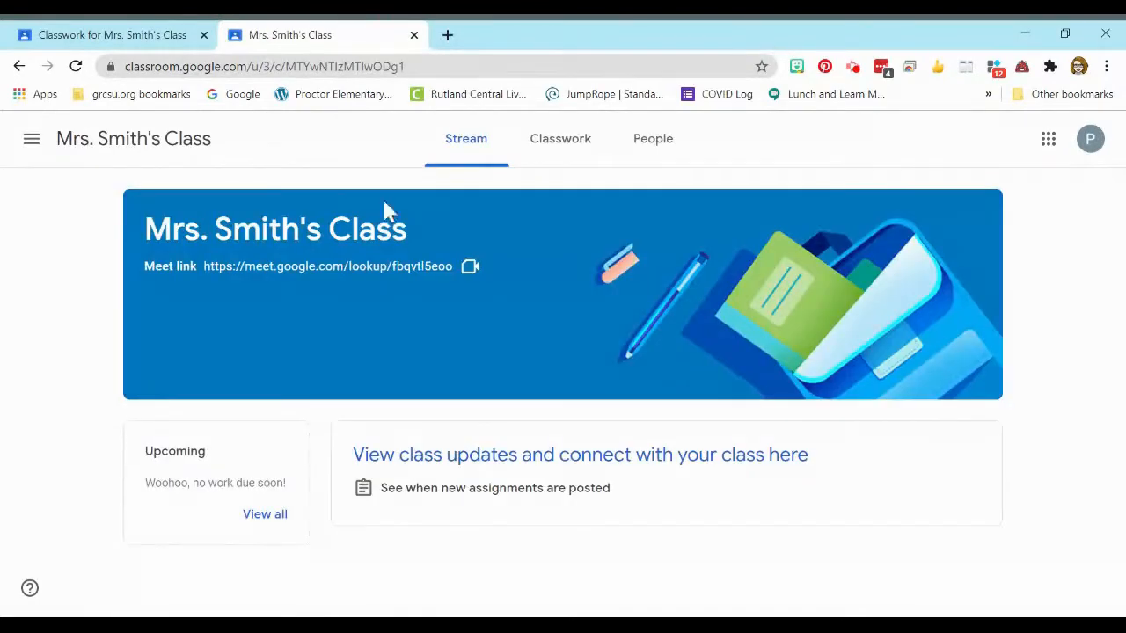
click(567, 142)
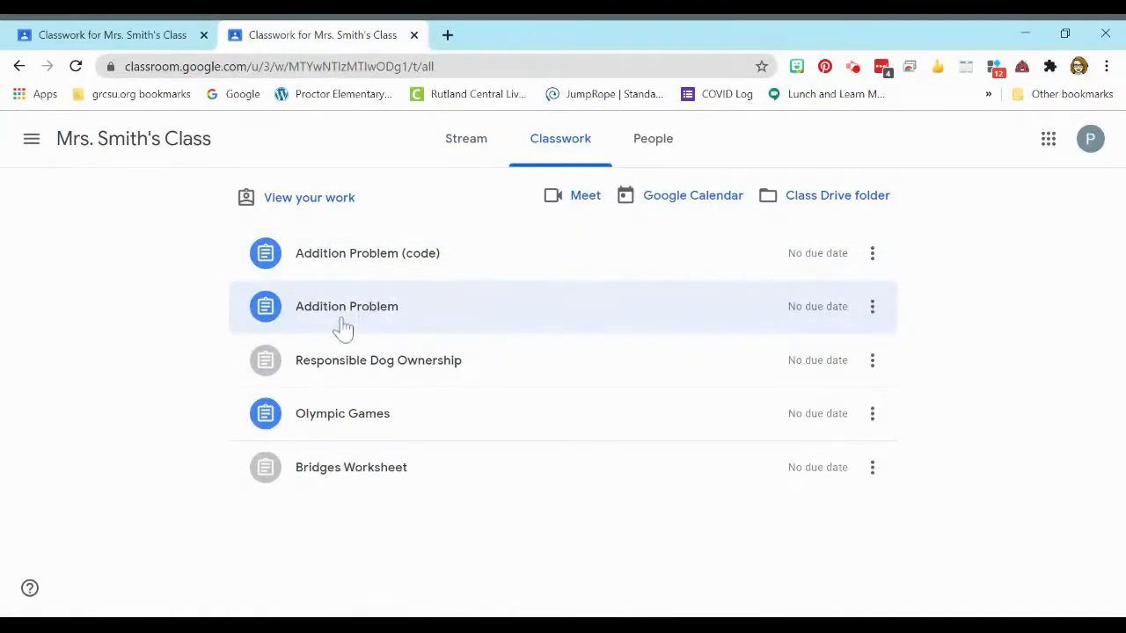
click(343, 327)
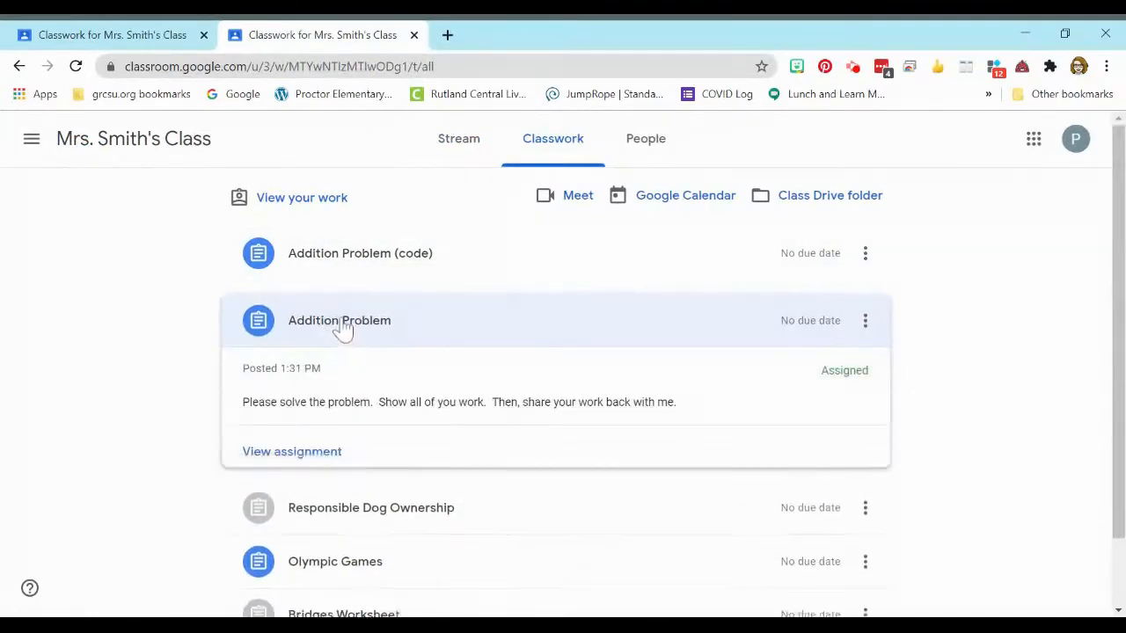
click(410, 266)
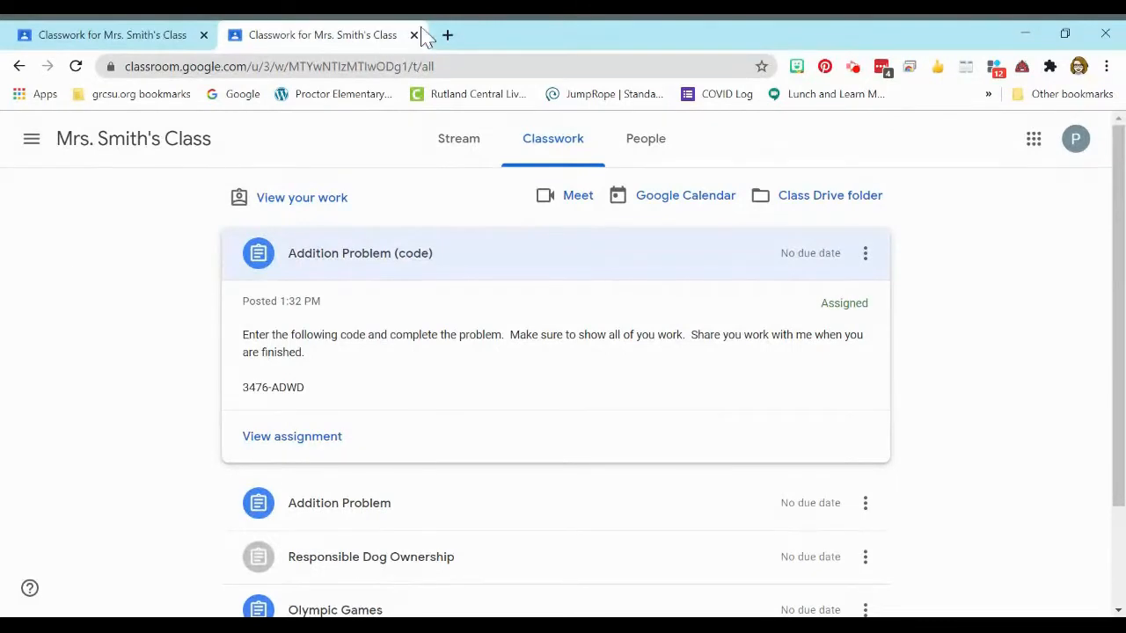
Step: Launch the Number Pieces app from the Chrome apps page in a new browser tab
click(447, 35)
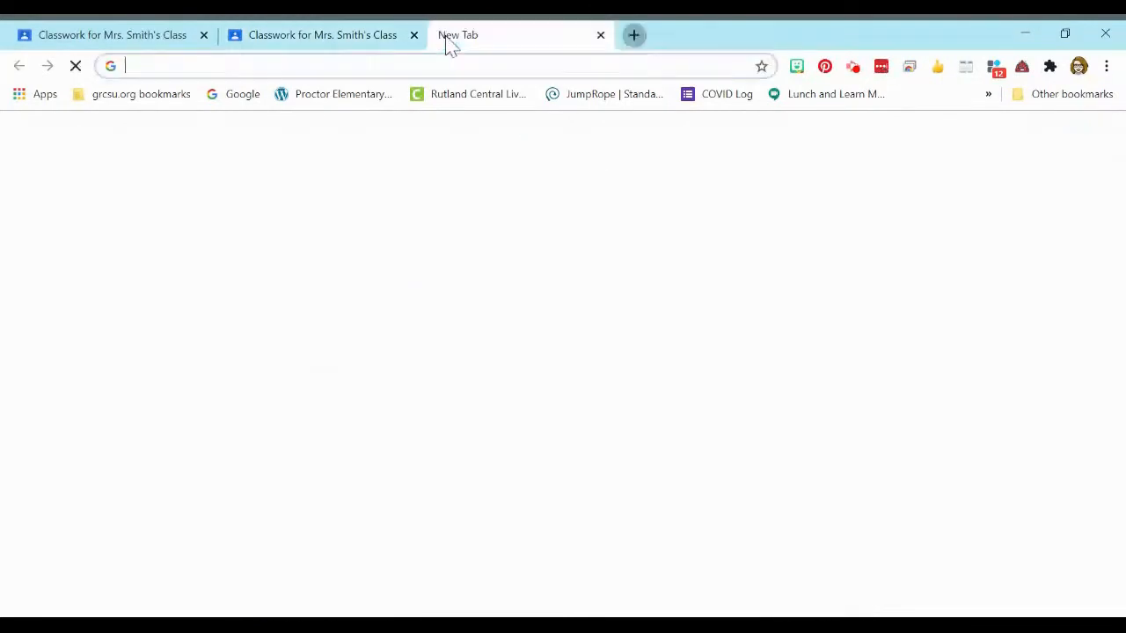
click(19, 97)
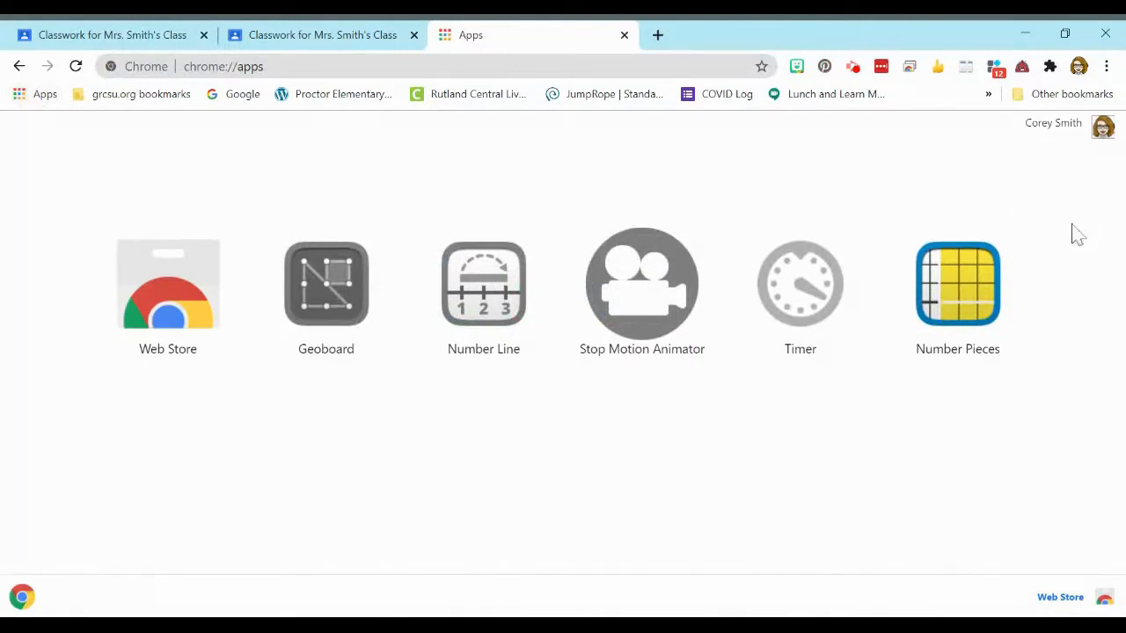
click(959, 301)
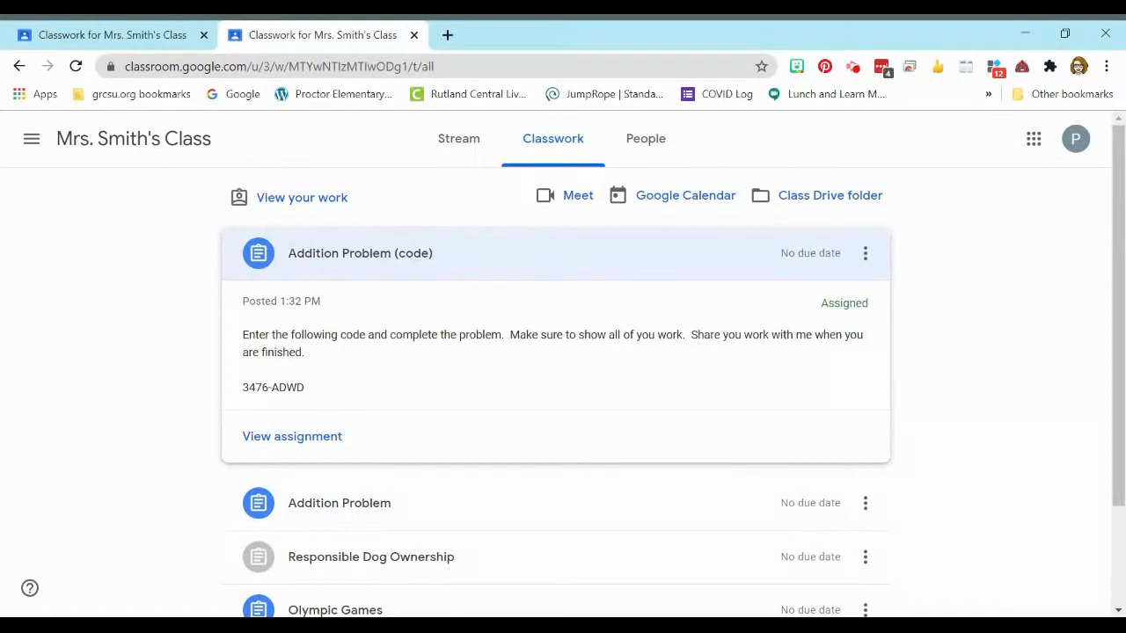
Step: Copy the share code from the Addition Problem (code) assignment and use it to open the shared problem in Number Pieces
drag(304, 387, 244, 391)
key(ctrl+c)
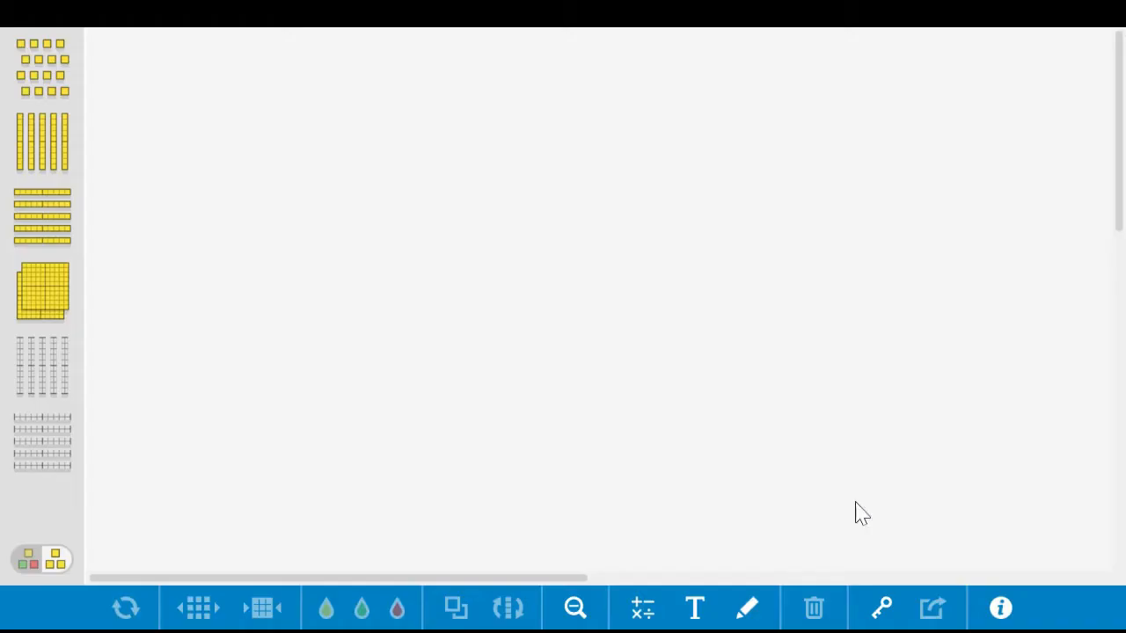
click(881, 608)
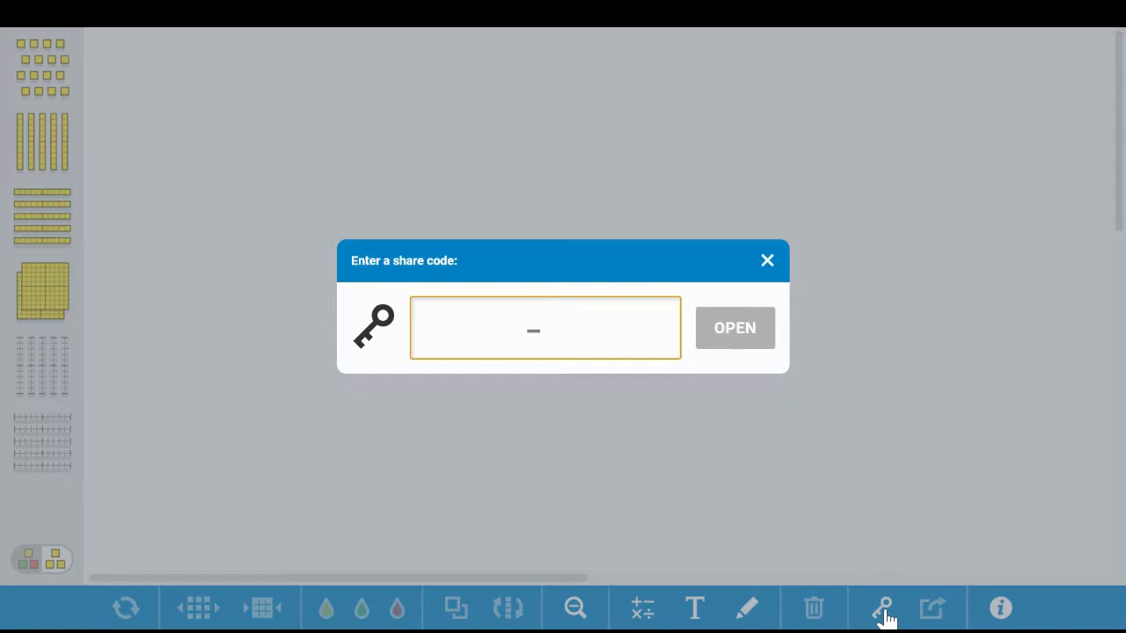
key(ctrl+v)
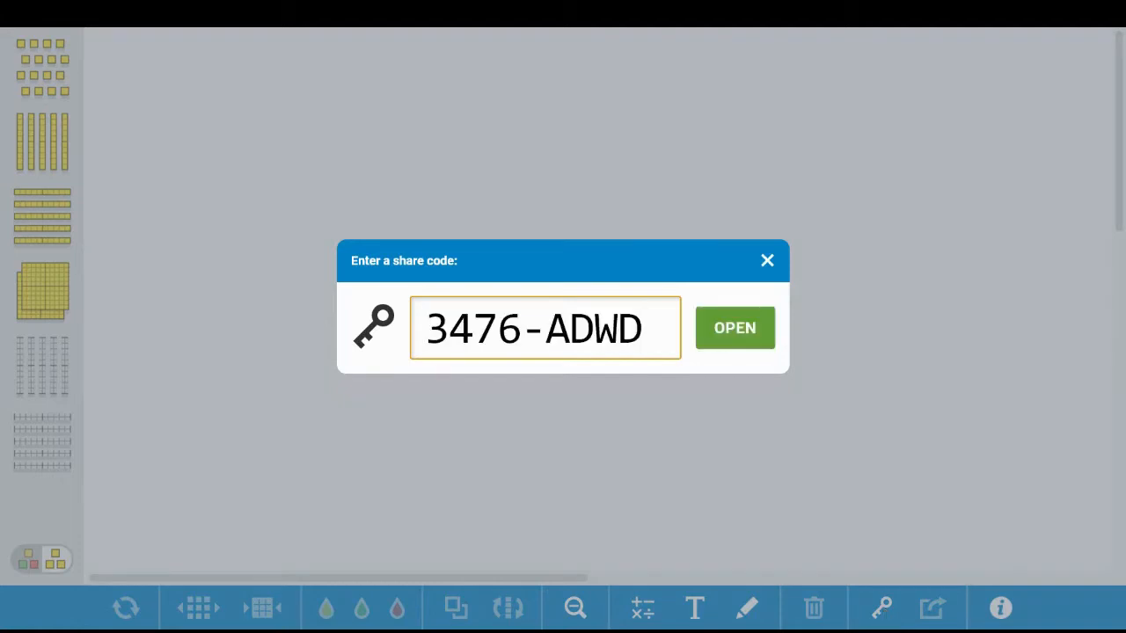
click(742, 335)
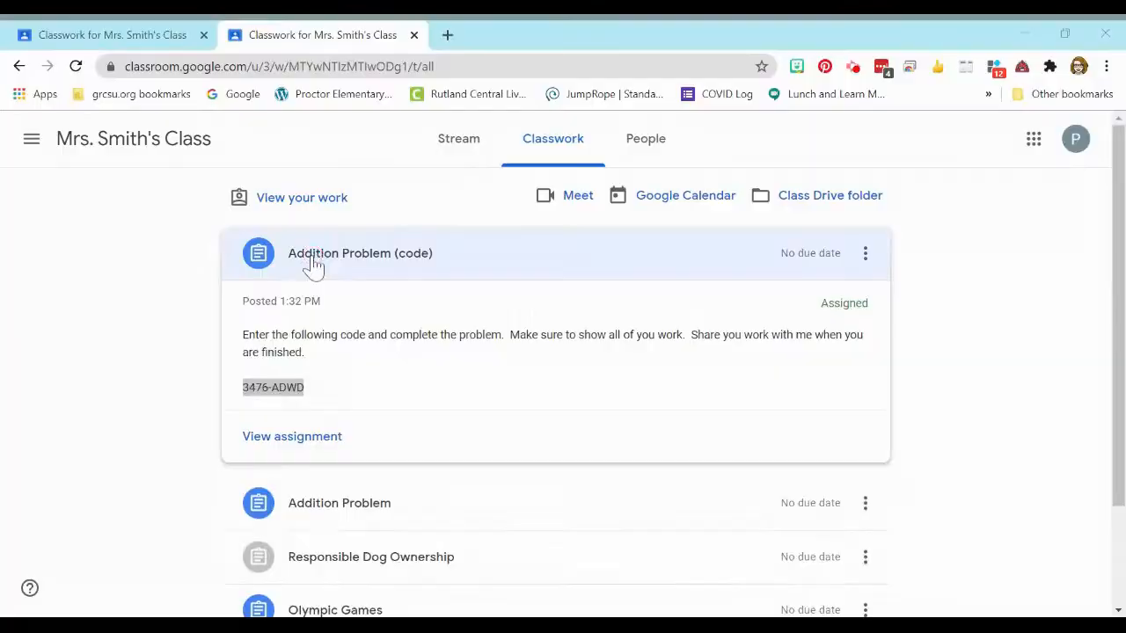
Step: Collapse the code assignment, expand the Addition Problem assignment and open its attached Number Pieces link
click(308, 260)
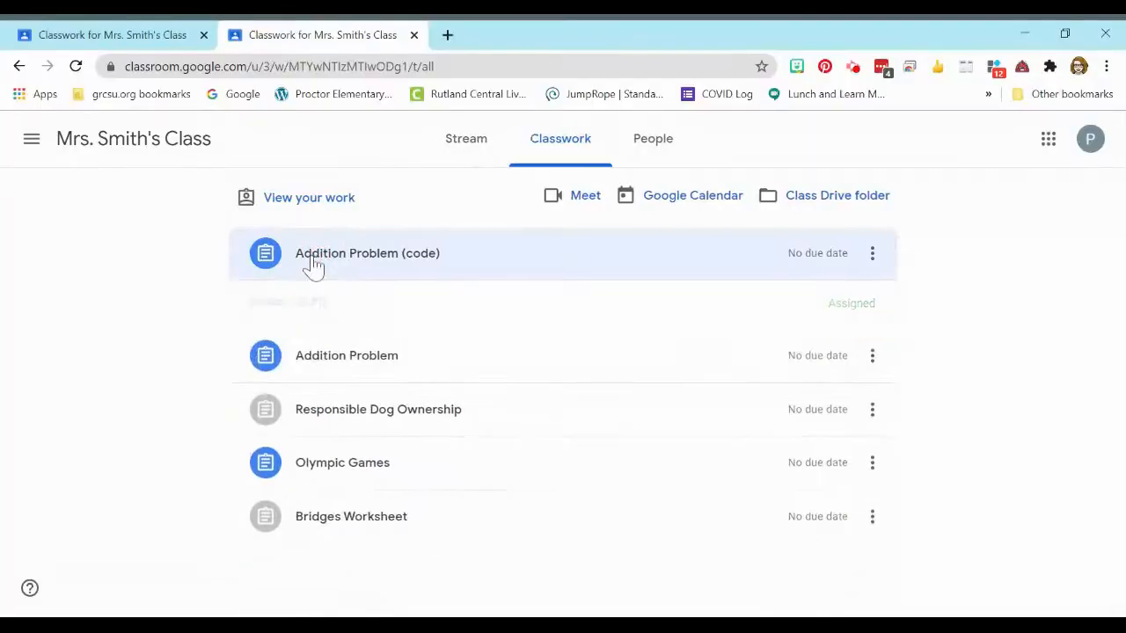
click(378, 309)
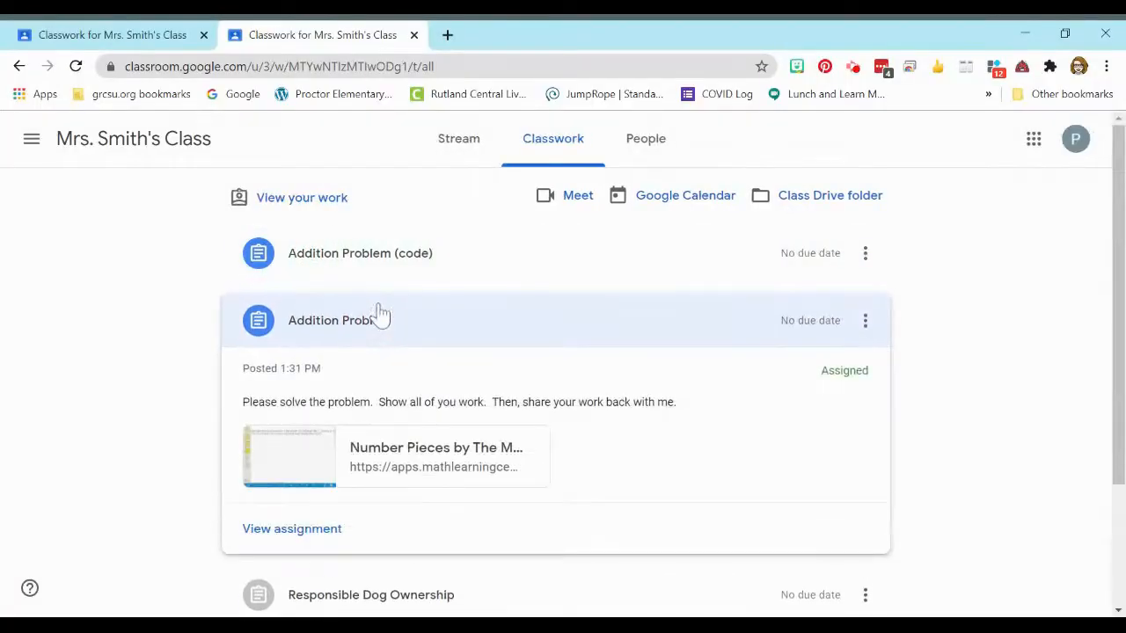
click(354, 466)
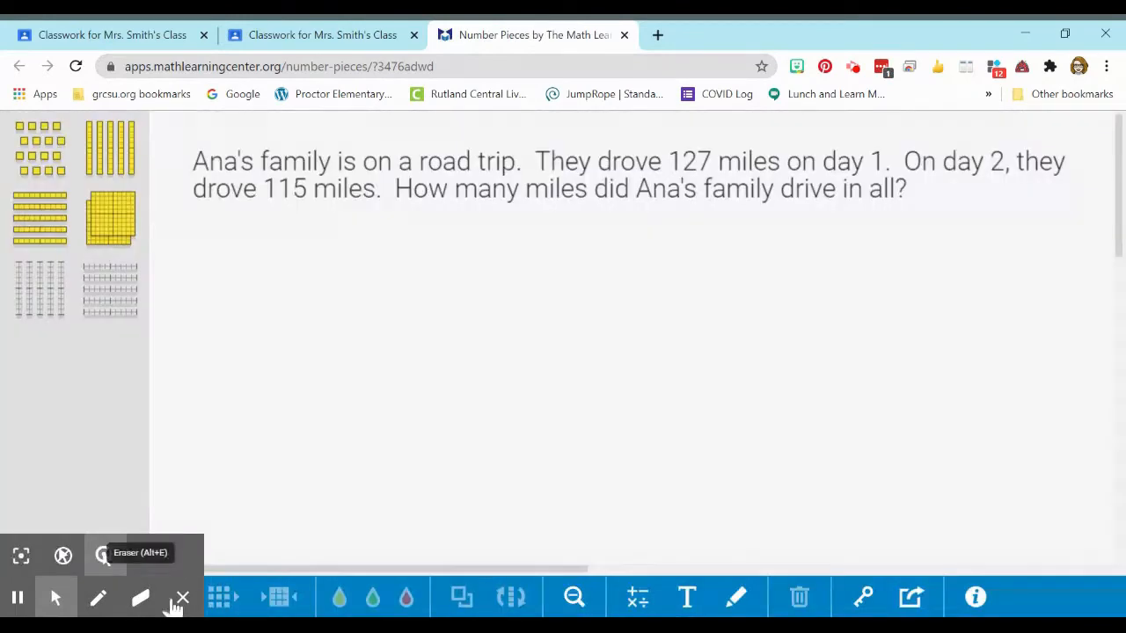
click(182, 601)
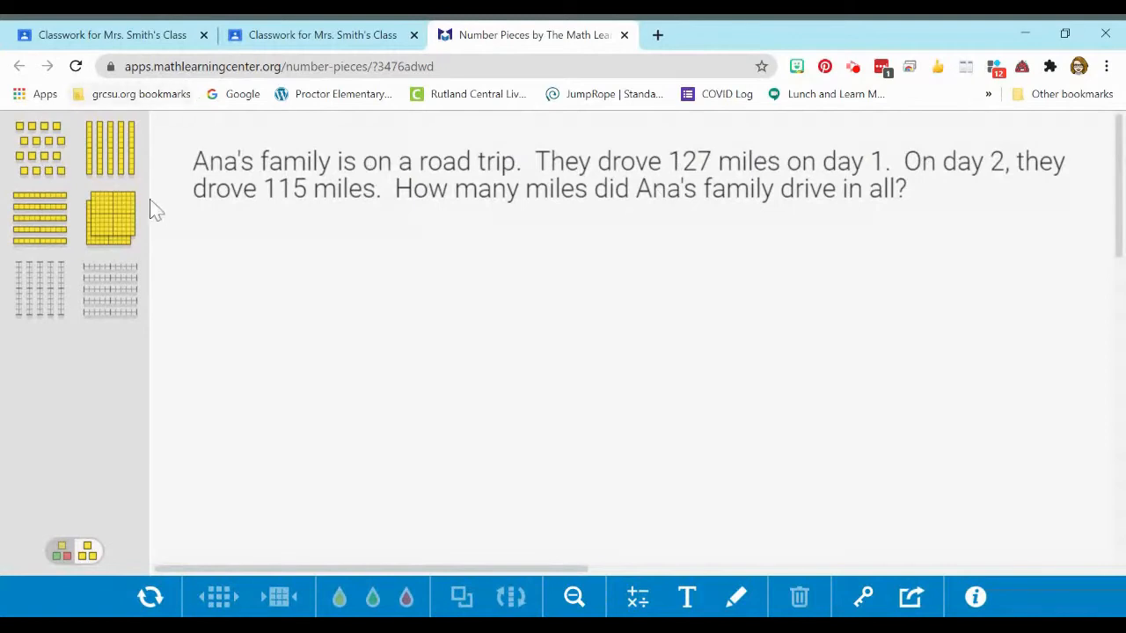
Step: Place one hundred square below the word problem with three vertical ten strips in a row beside it
drag(111, 219, 331, 392)
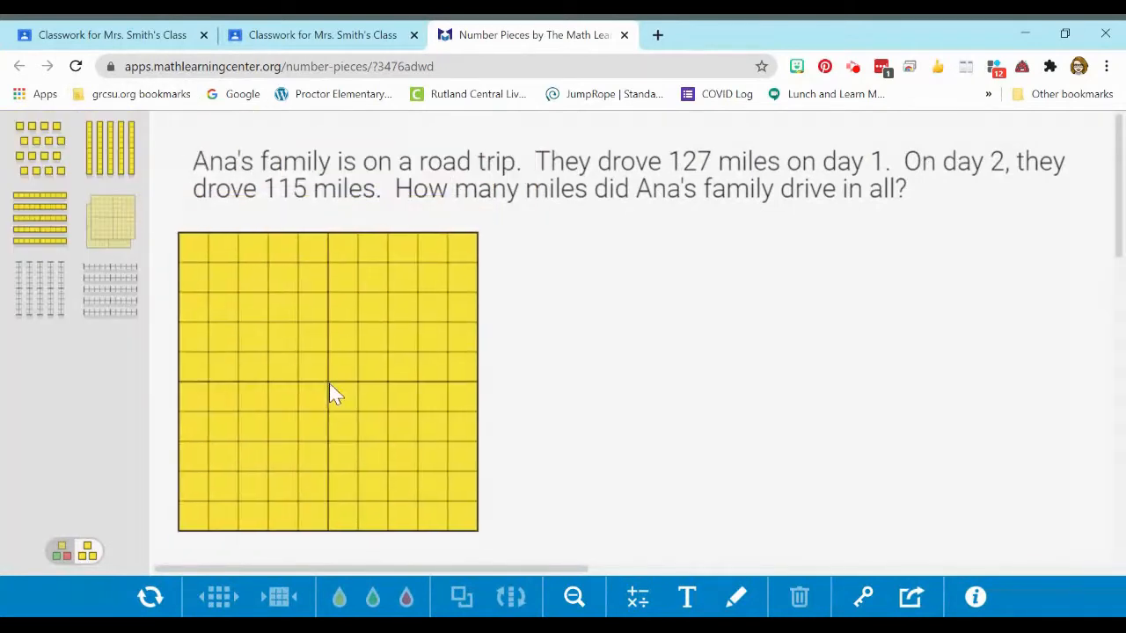
click(576, 600)
drag(211, 251, 259, 261)
click(130, 167)
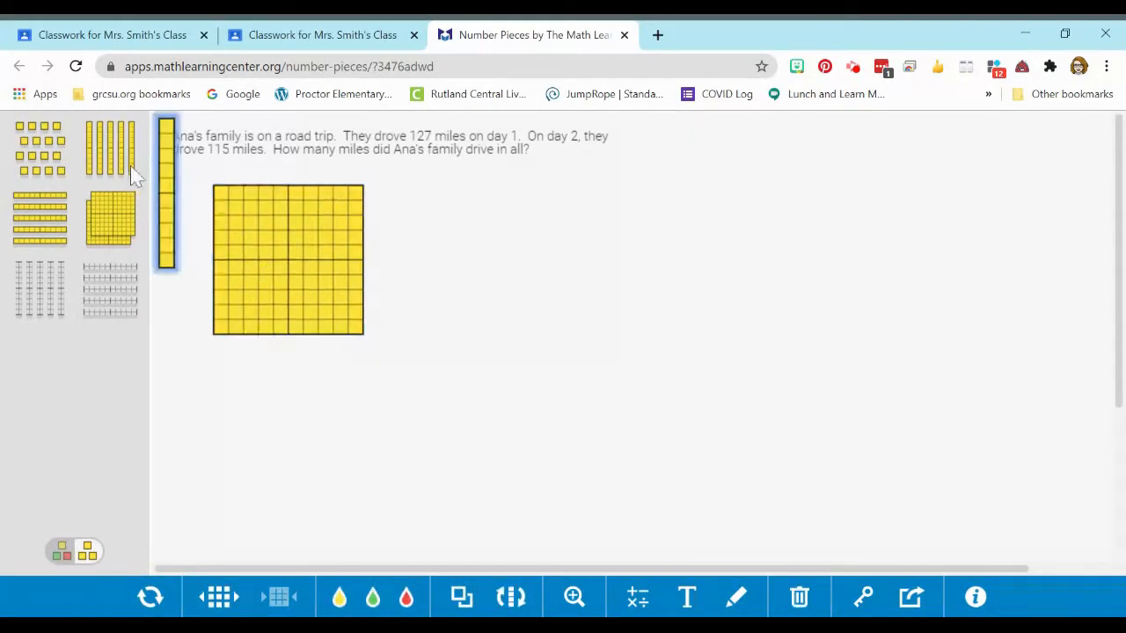
drag(171, 205, 409, 271)
click(130, 167)
drag(176, 193, 440, 264)
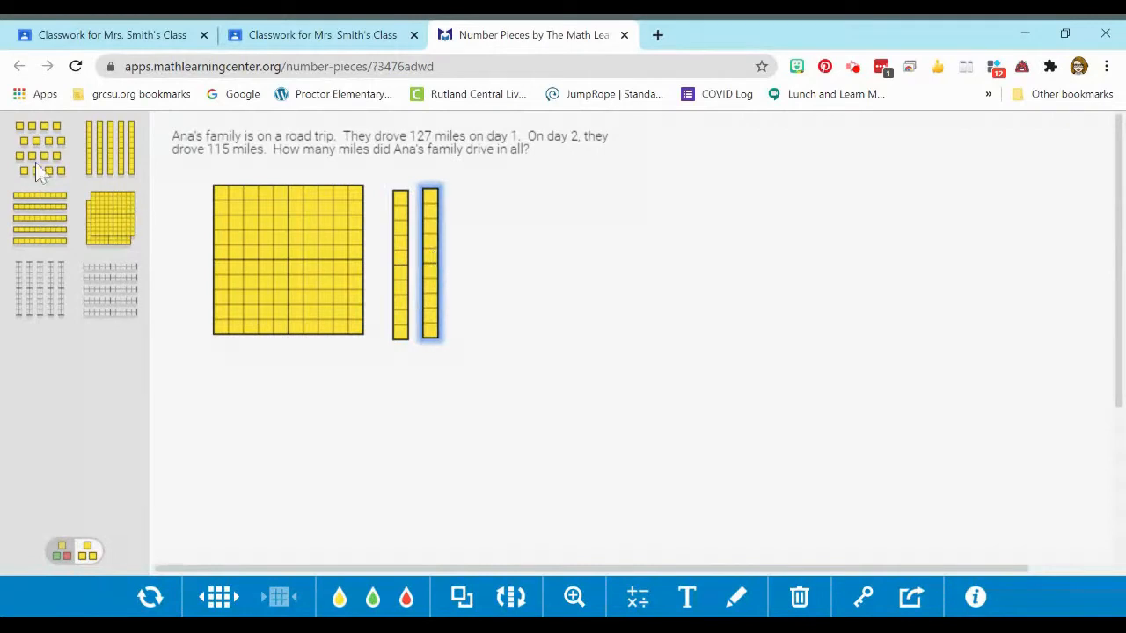
click(125, 153)
drag(169, 176, 463, 248)
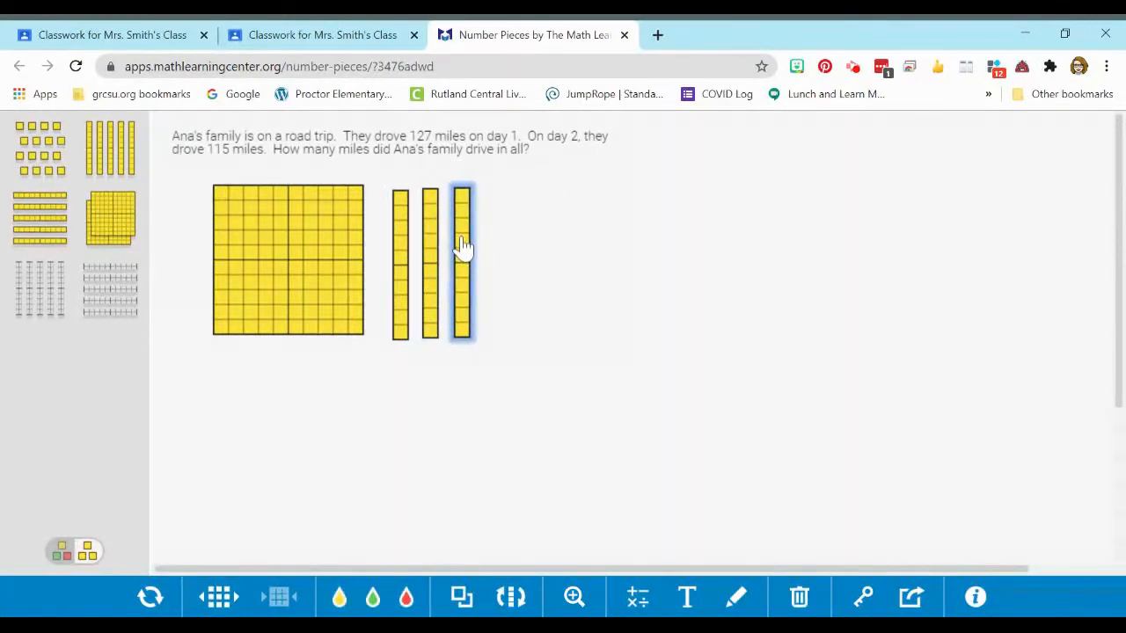
Step: Break the third ten strip into ones and delete the bottom three, so the row models 127
click(218, 598)
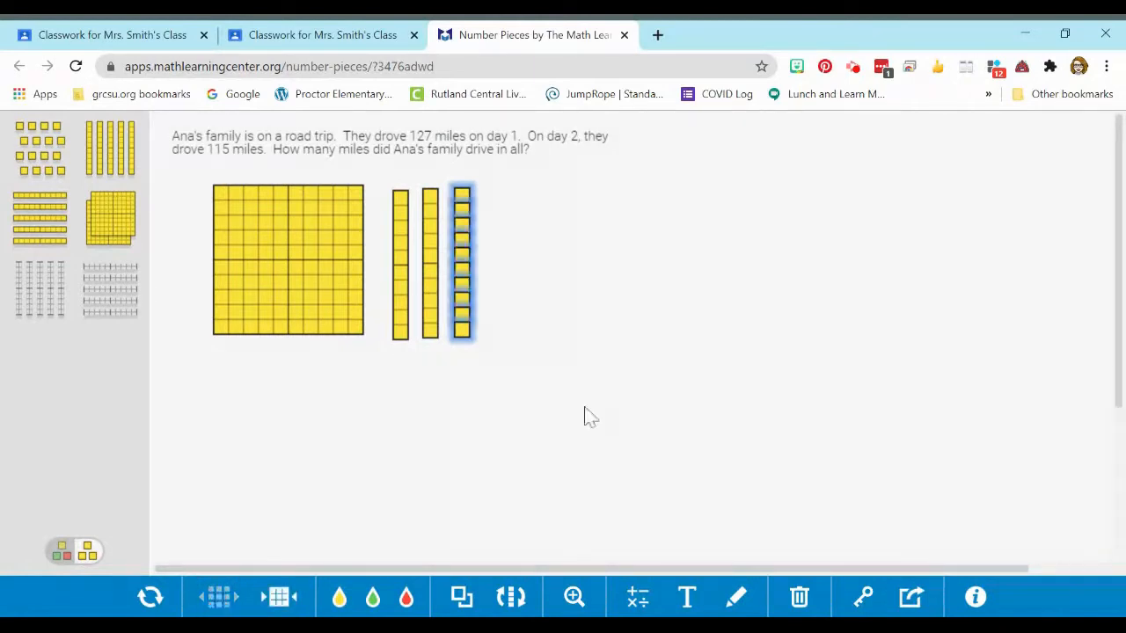
click(490, 396)
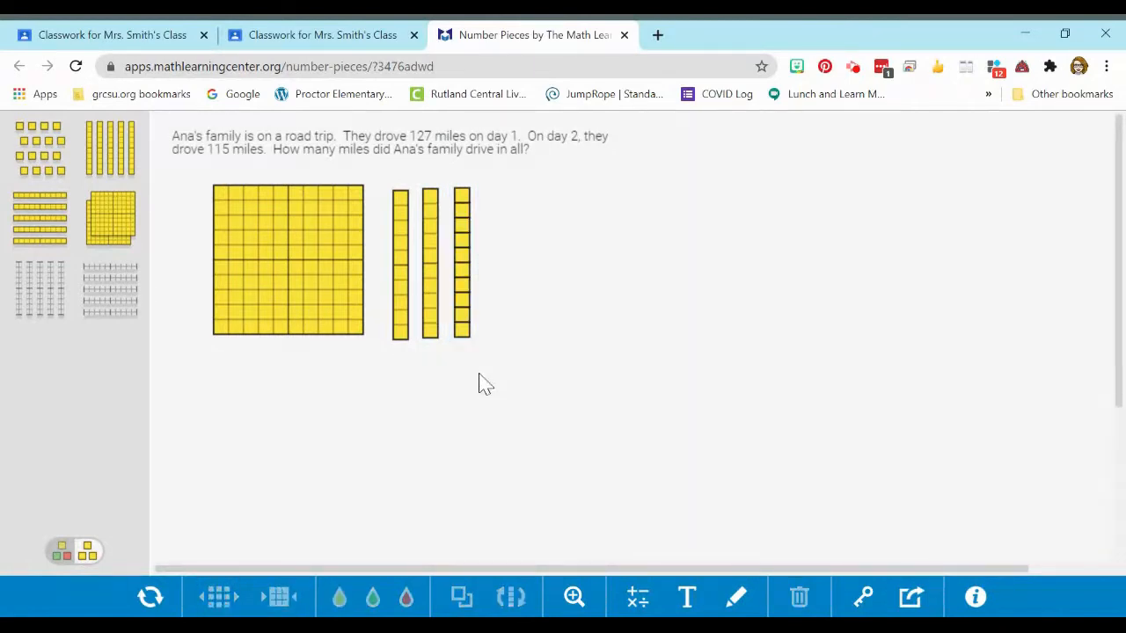
click(461, 330)
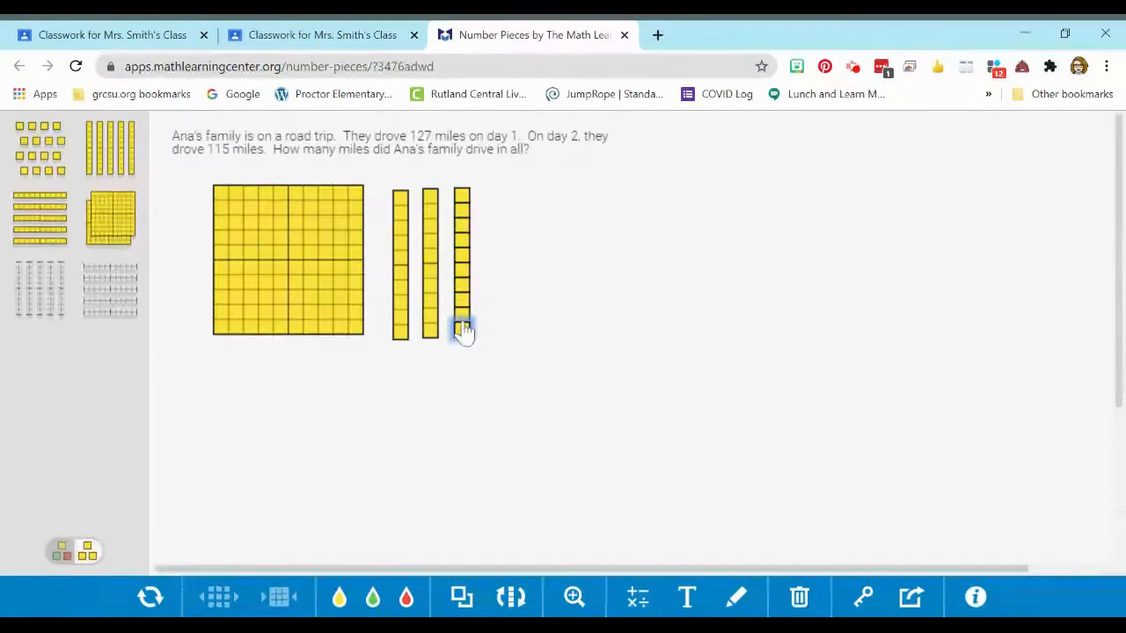
shift+click(464, 312)
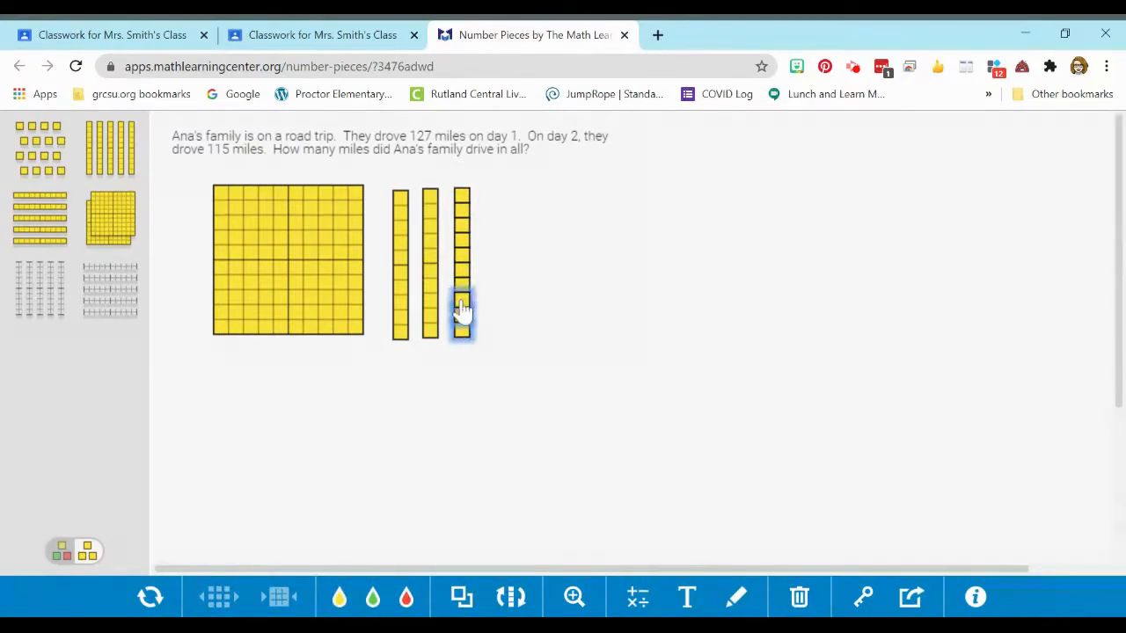
key(Delete)
click(531, 388)
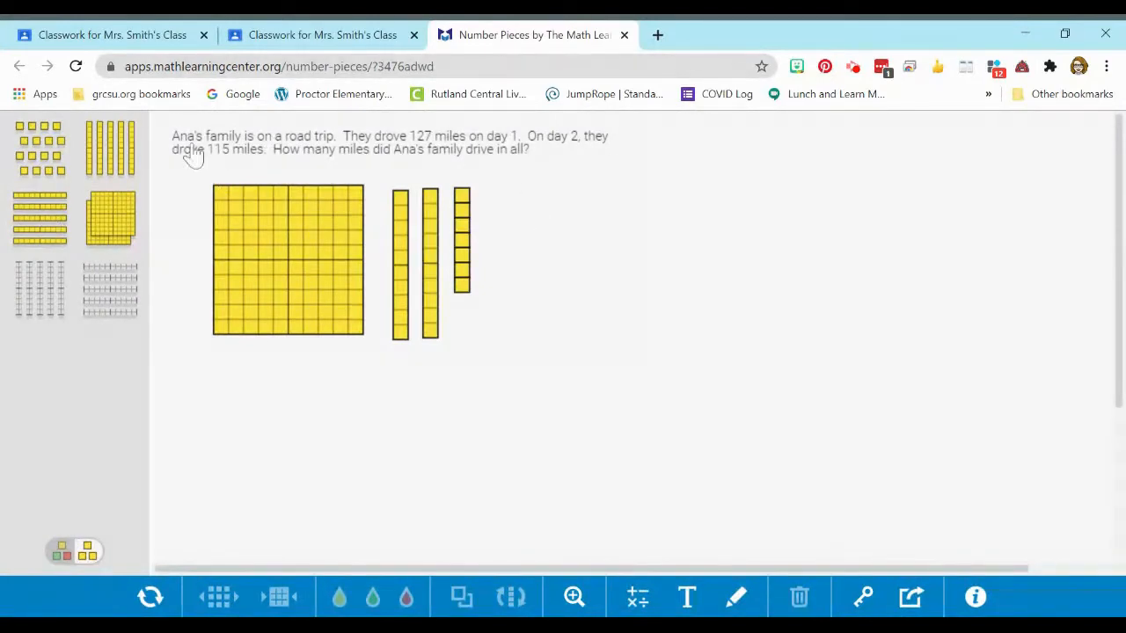
Step: Start a second row under the first with one hundred square and two vertical ten strips
drag(123, 221, 288, 449)
drag(111, 148, 400, 435)
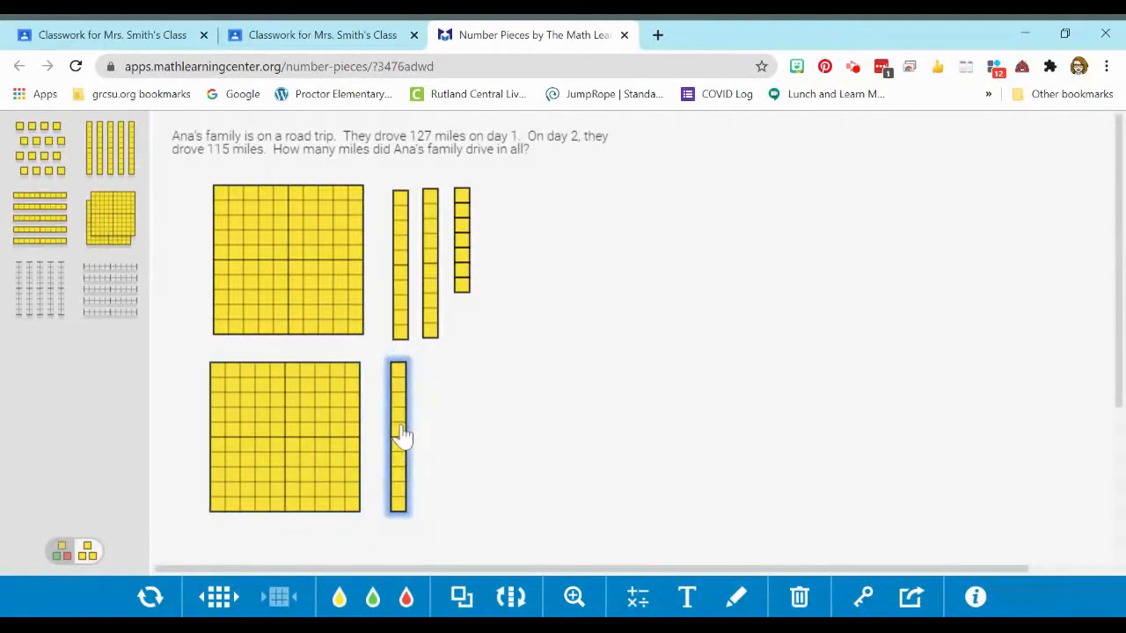
click(104, 147)
drag(169, 200, 440, 444)
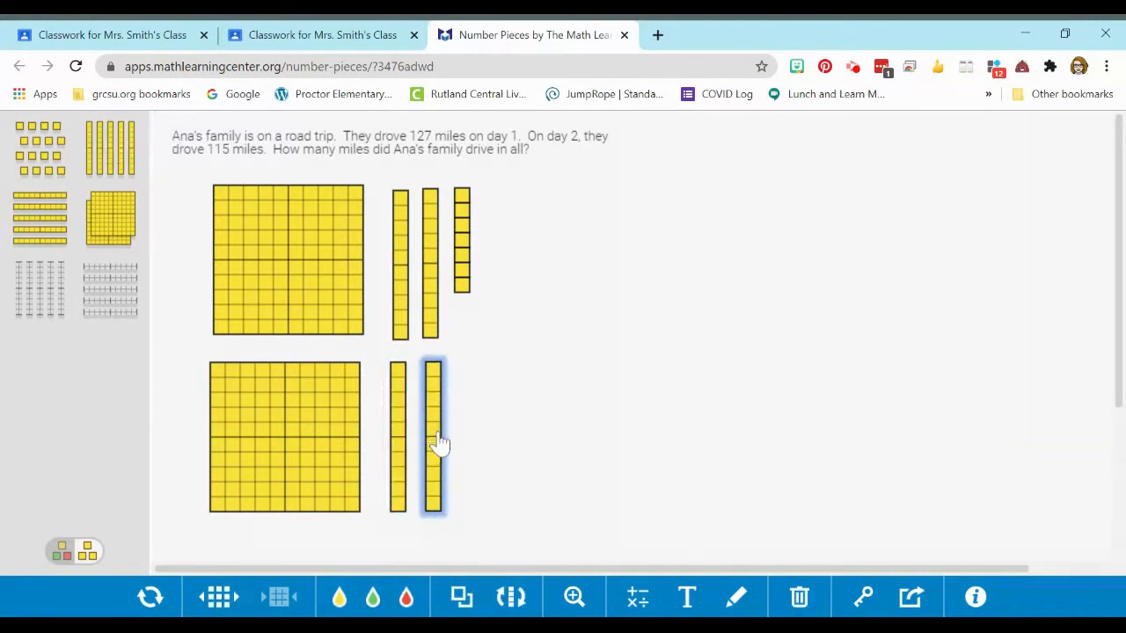
Step: Break the second row's last ten strip into ones and delete the bottom five, so the row models 115
click(219, 597)
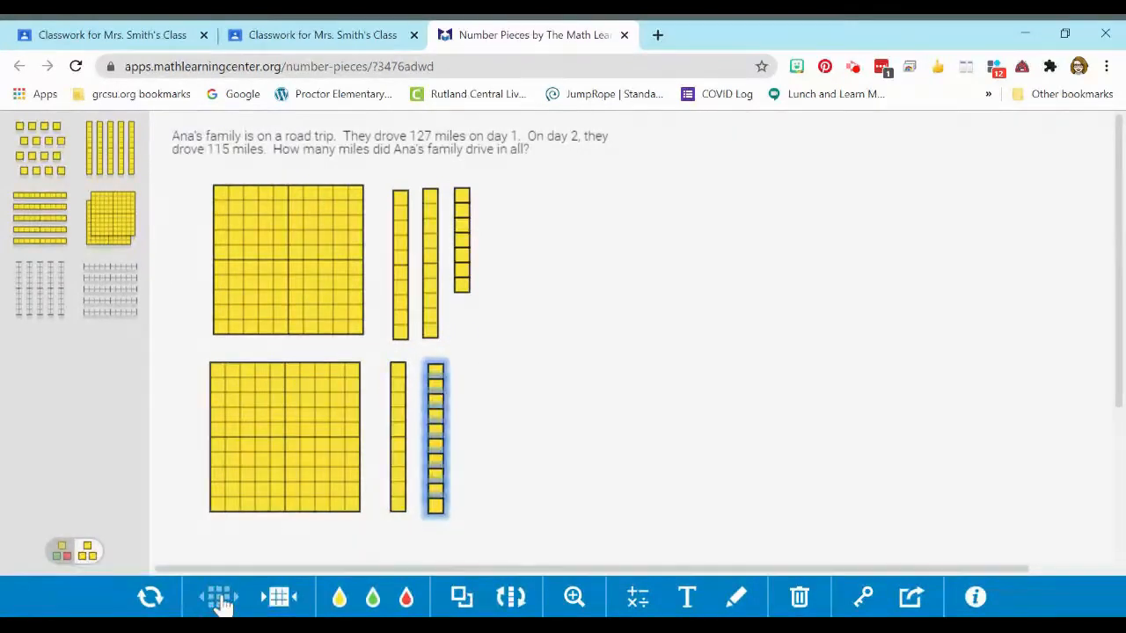
click(471, 521)
click(435, 508)
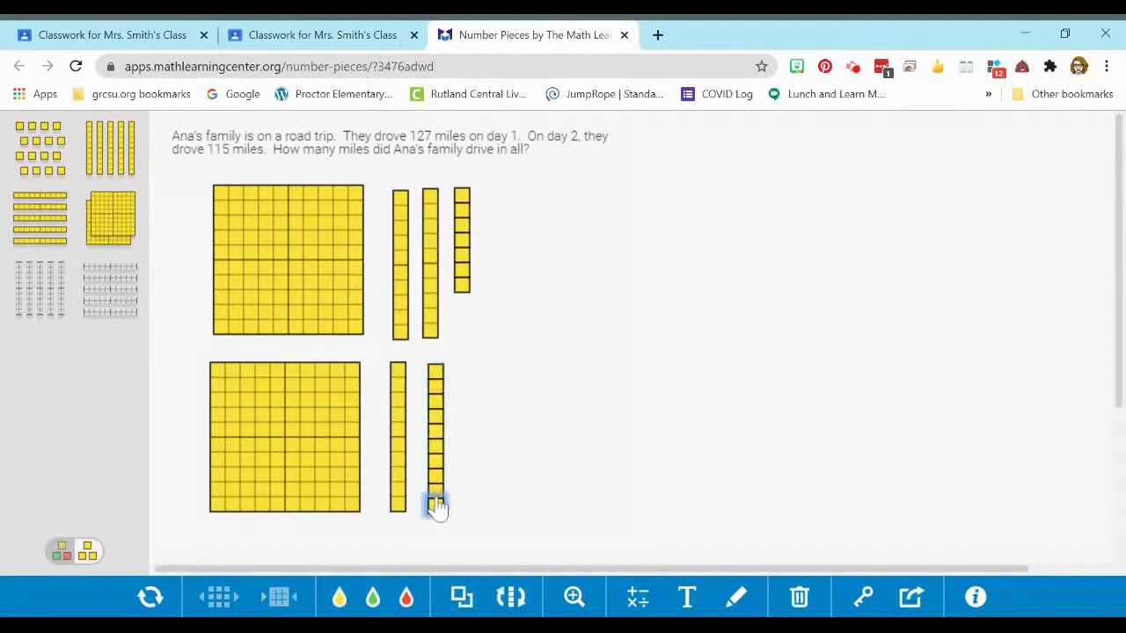
click(436, 489)
click(436, 476)
click(435, 461)
click(435, 448)
key(Delete)
click(500, 376)
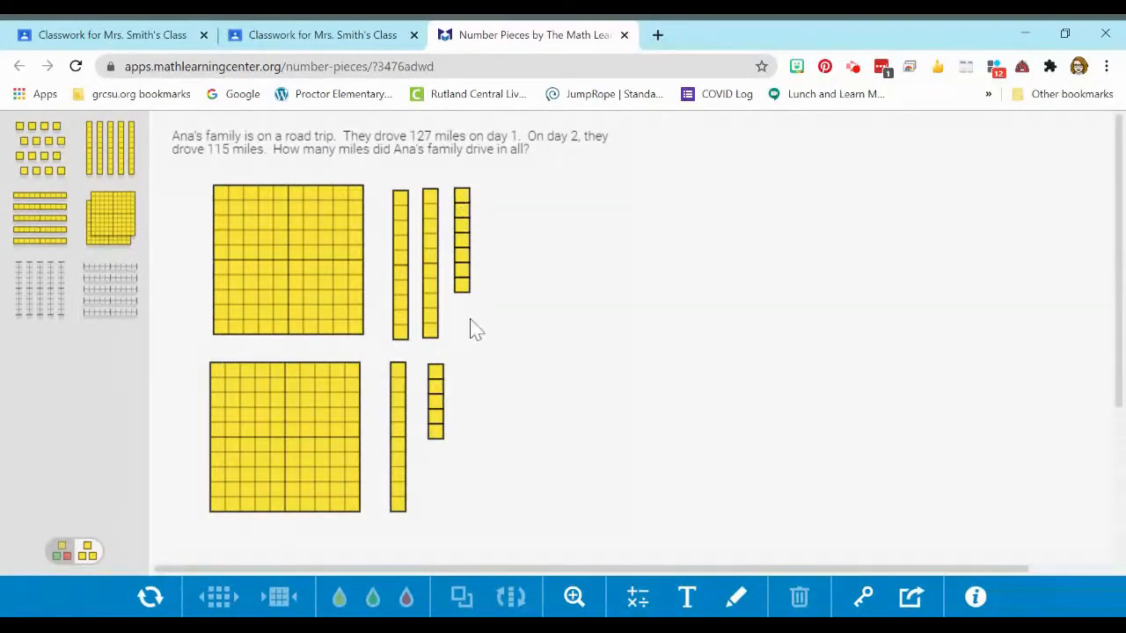
Step: Select all seven ones in the first row and colour them green
click(465, 199)
click(466, 213)
click(464, 229)
click(463, 244)
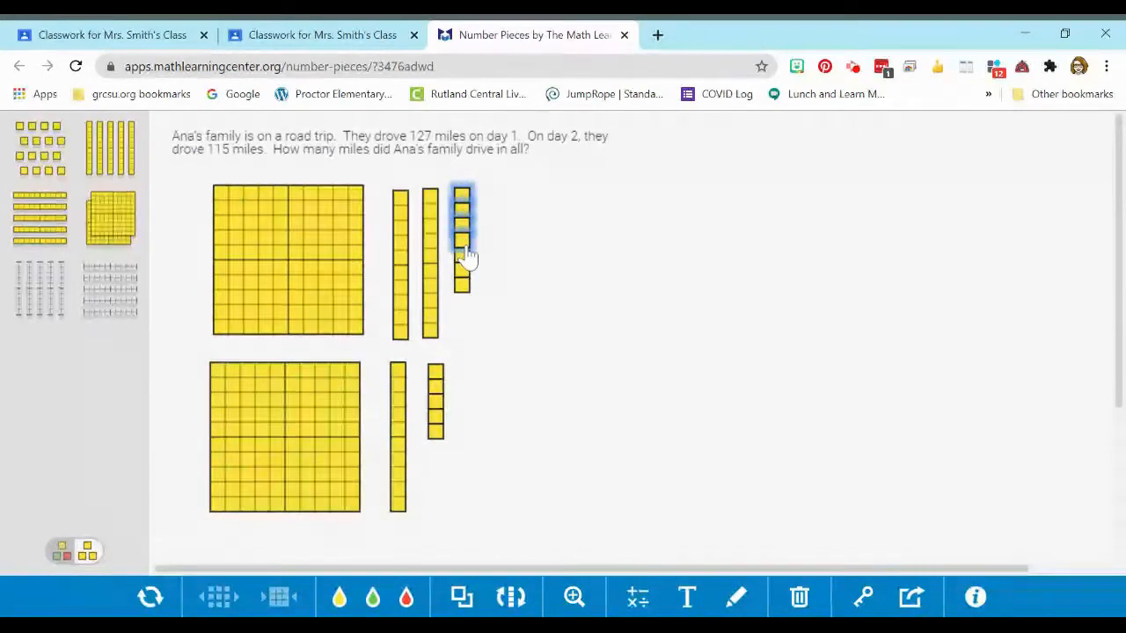
click(463, 258)
click(464, 271)
click(464, 288)
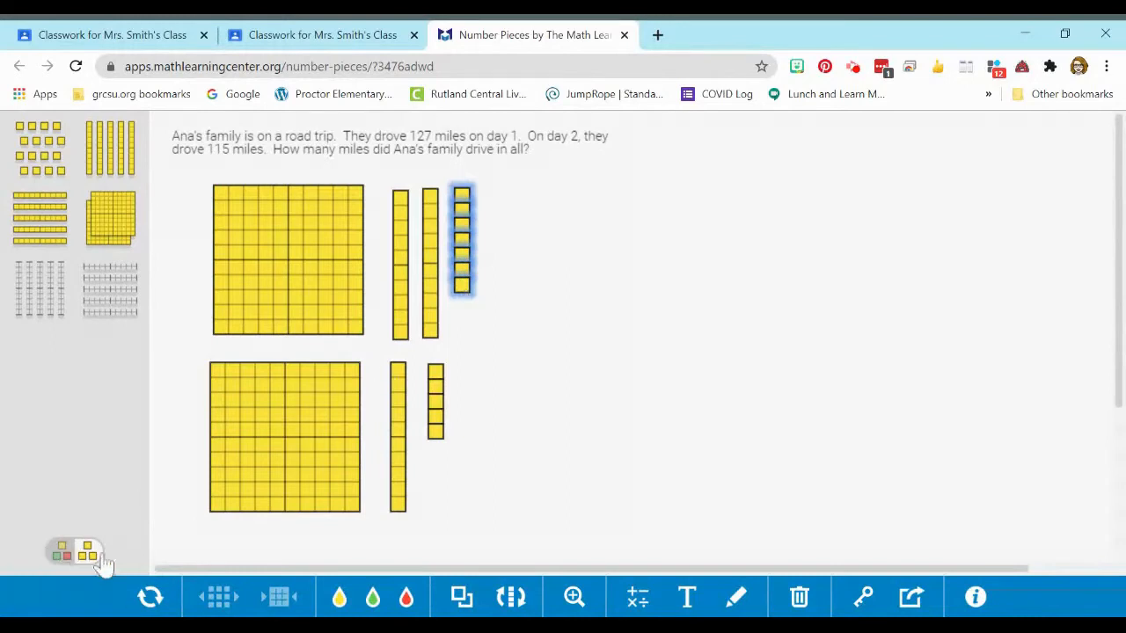
click(373, 599)
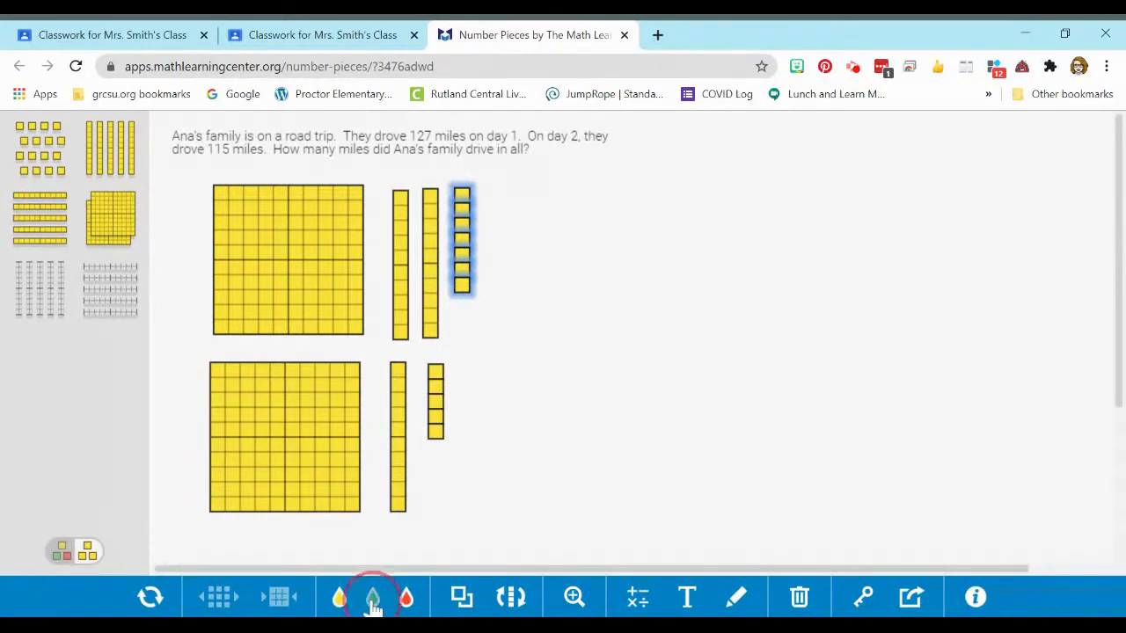
Step: Colour the top three ones in the second row green to complete a group of ten
click(435, 376)
click(438, 391)
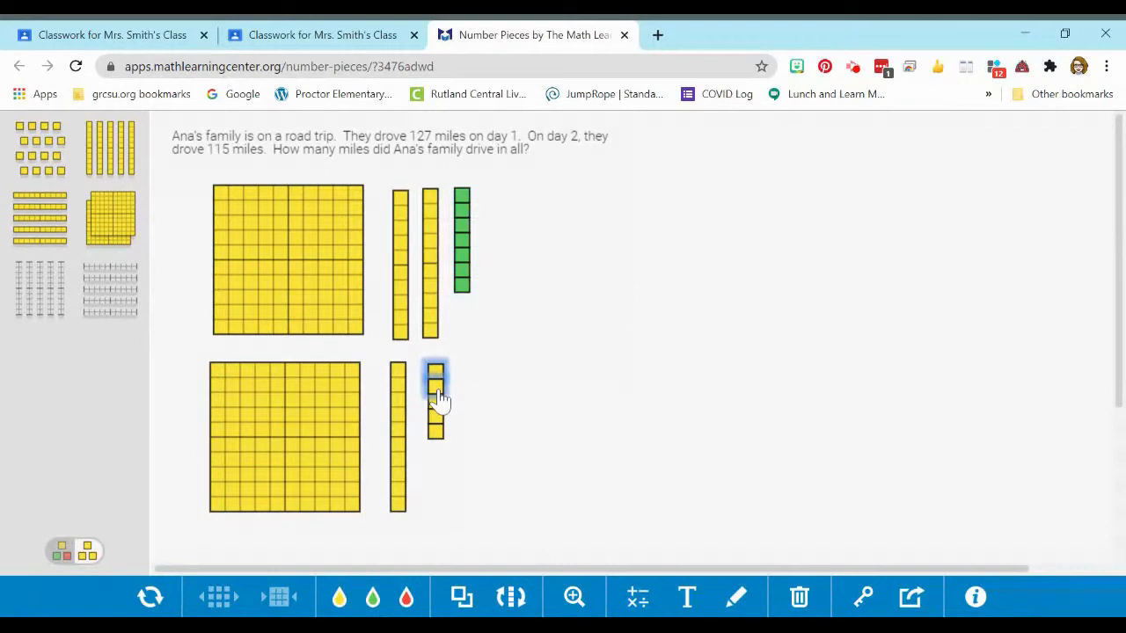
click(437, 405)
click(373, 605)
click(574, 376)
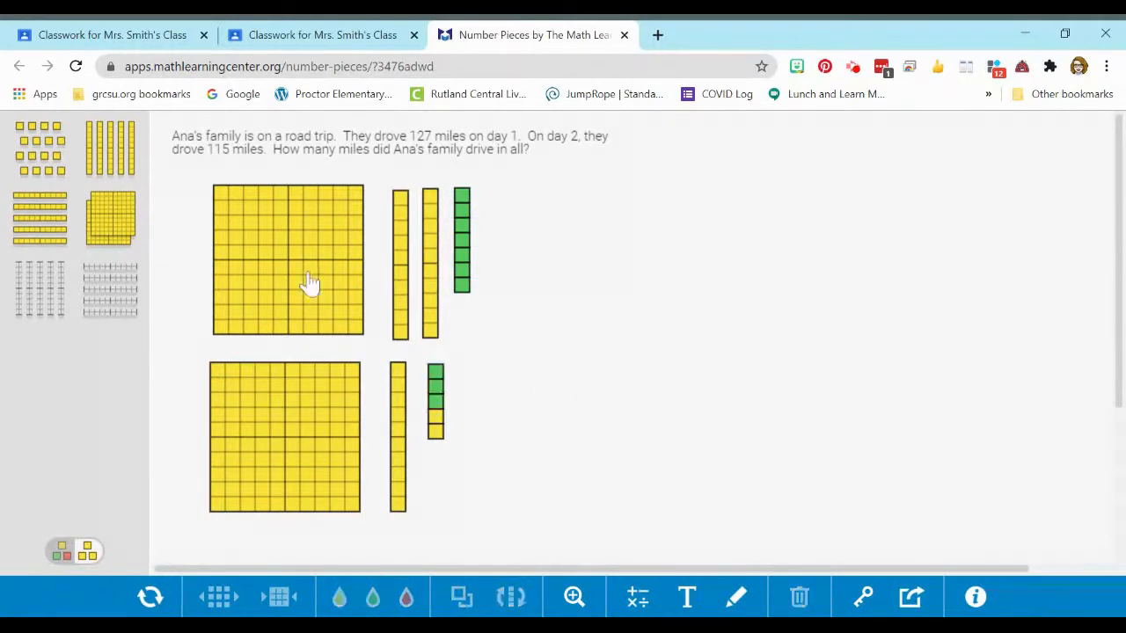
Step: Handwrite 127 beside the first row, 115 beside the second row and a plus sign in front of the rows in red
click(736, 597)
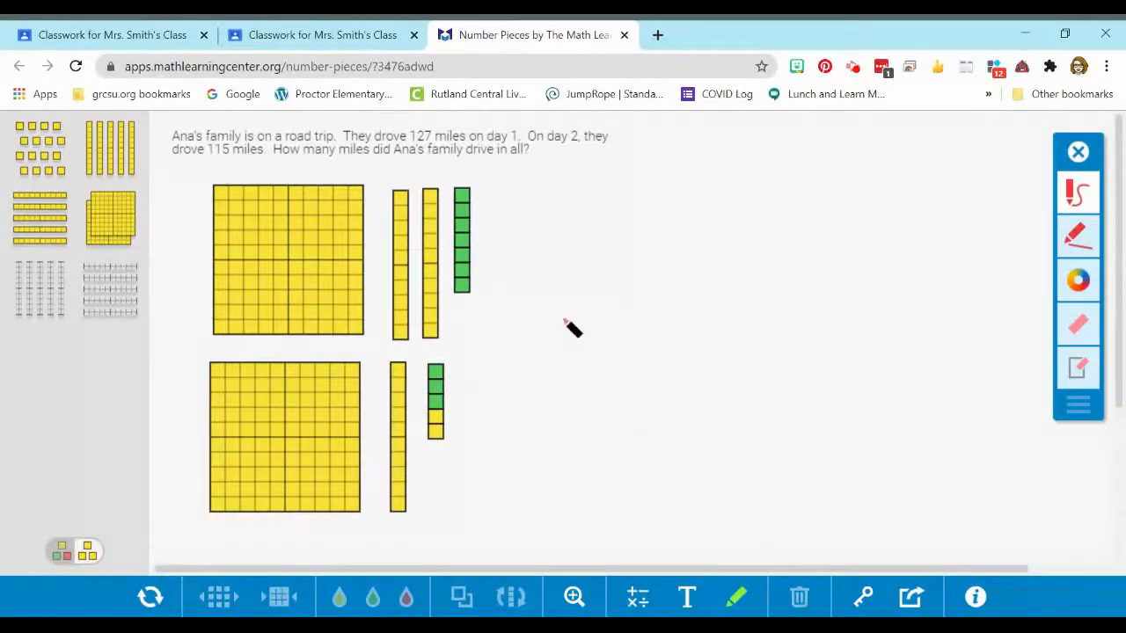
mouse_move(492, 227)
mouse_down()
mouse_move(494, 262)
mouse_move(528, 242)
mouse_move(534, 222)
mouse_move(537, 253)
mouse_up()
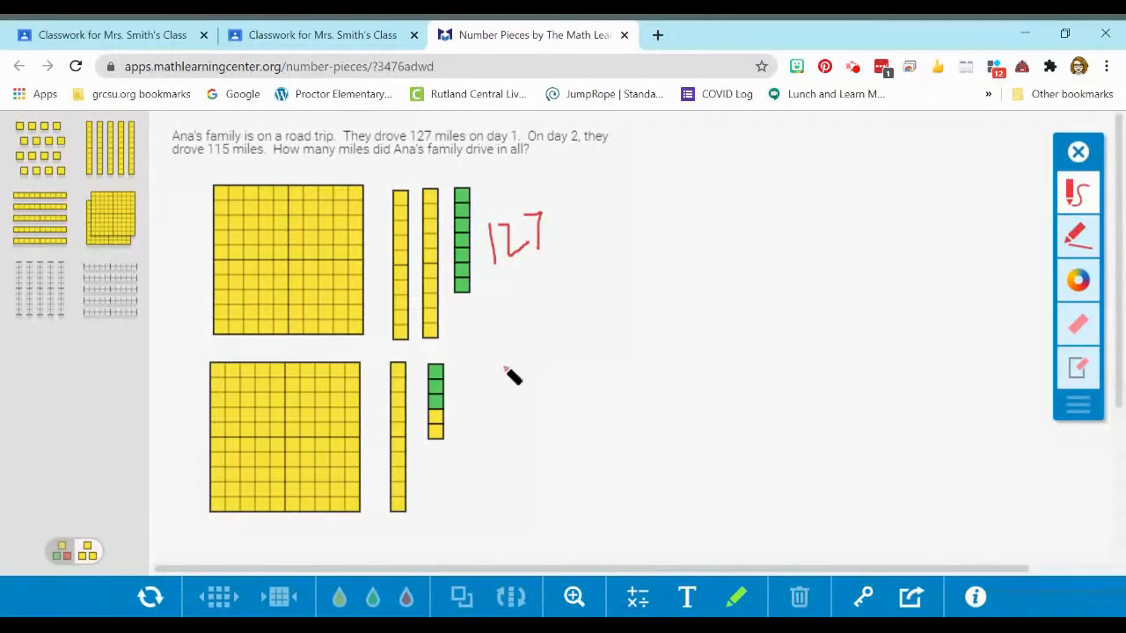
drag(472, 392, 494, 426)
mouse_move(518, 383)
mouse_down()
mouse_move(504, 394)
mouse_move(526, 402)
mouse_move(518, 420)
mouse_up()
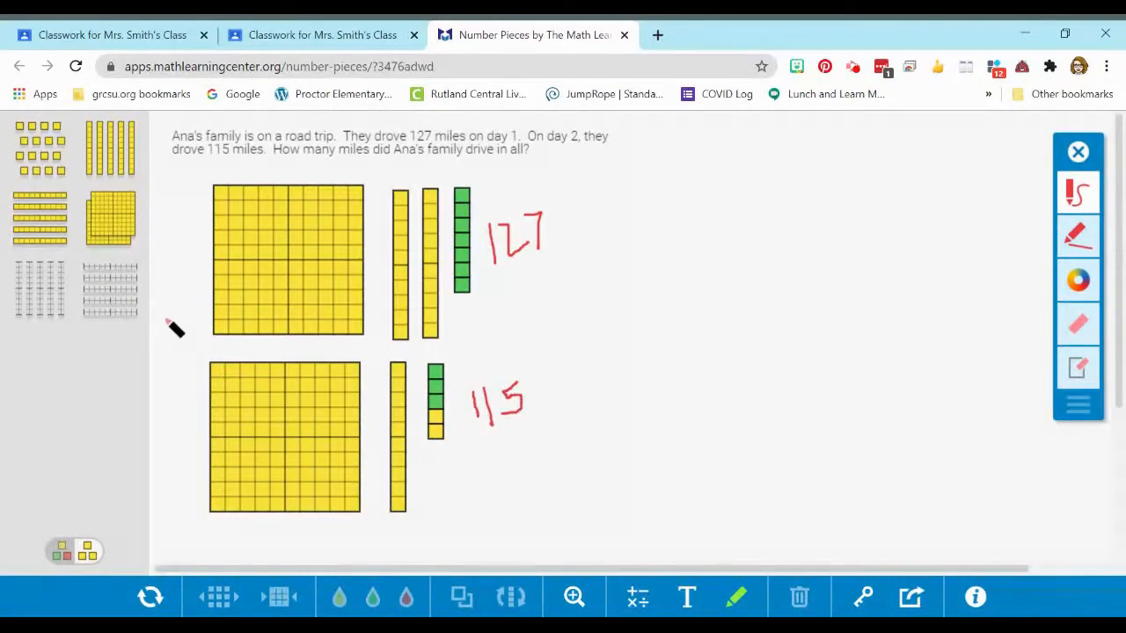
mouse_move(182, 318)
mouse_down()
mouse_move(182, 349)
mouse_move(189, 332)
mouse_up()
click(736, 598)
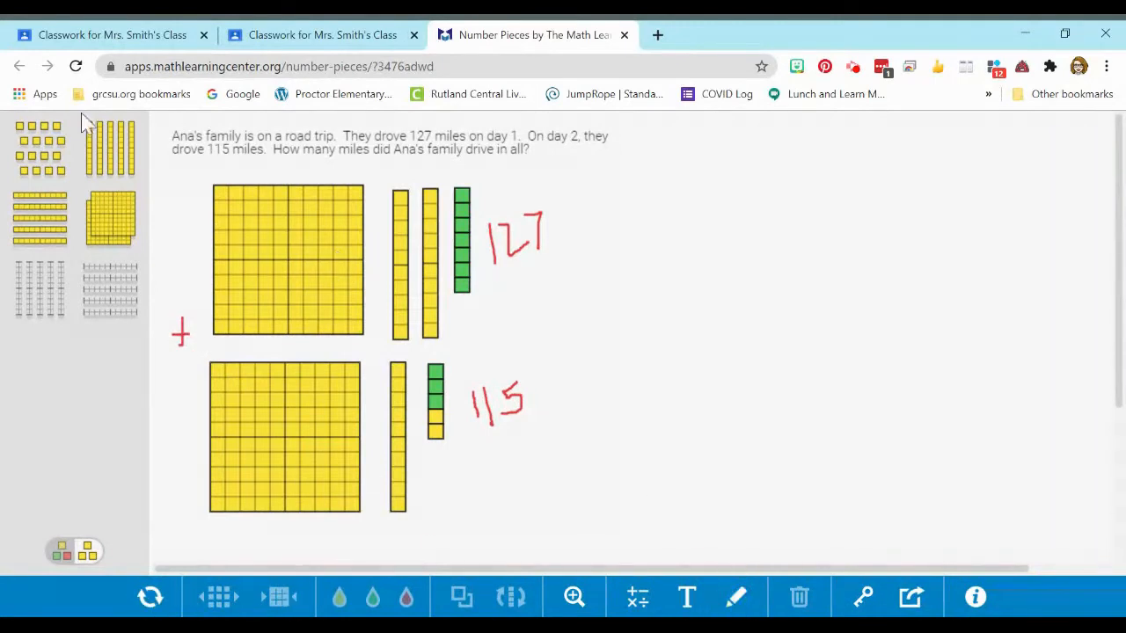
Step: Place two hundred squares side by side in the empty area beyond the two rows to start the sum model
click(124, 227)
drag(227, 182, 727, 220)
drag(126, 209, 871, 228)
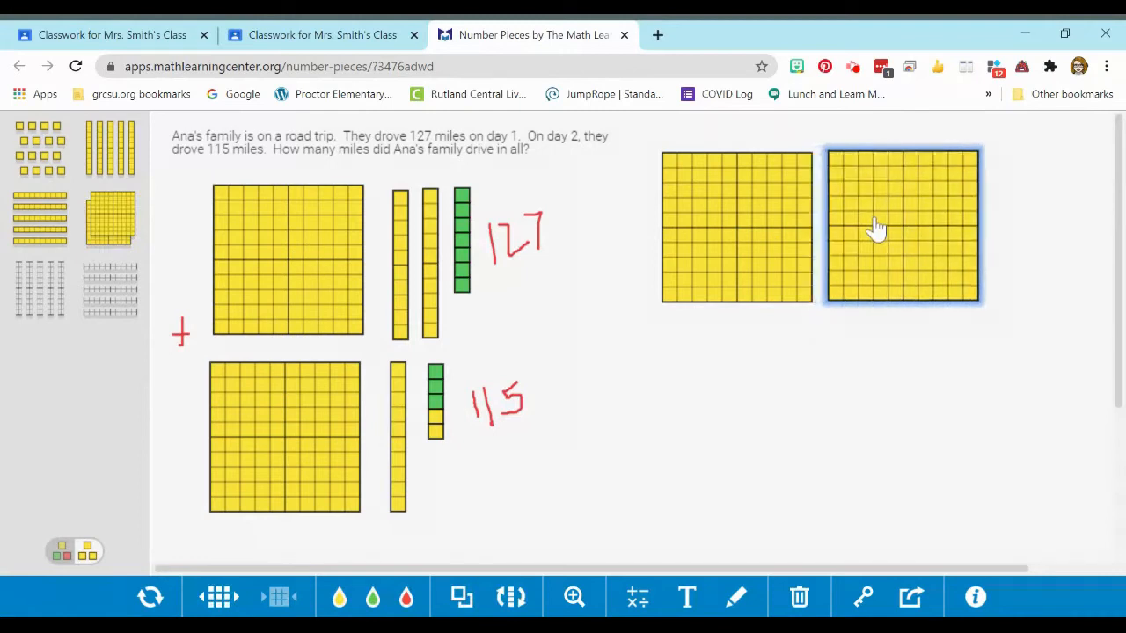
click(684, 457)
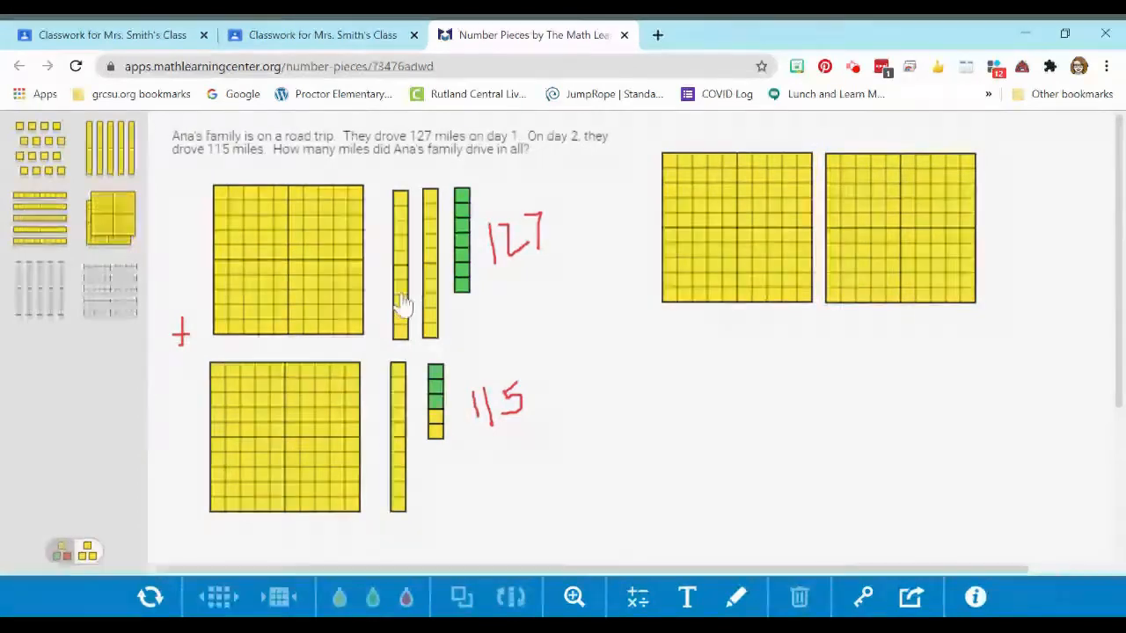
Step: Add a vertical ten strip below the sum's hundred squares, duplicate it twice and line up the three strips
drag(114, 158, 683, 402)
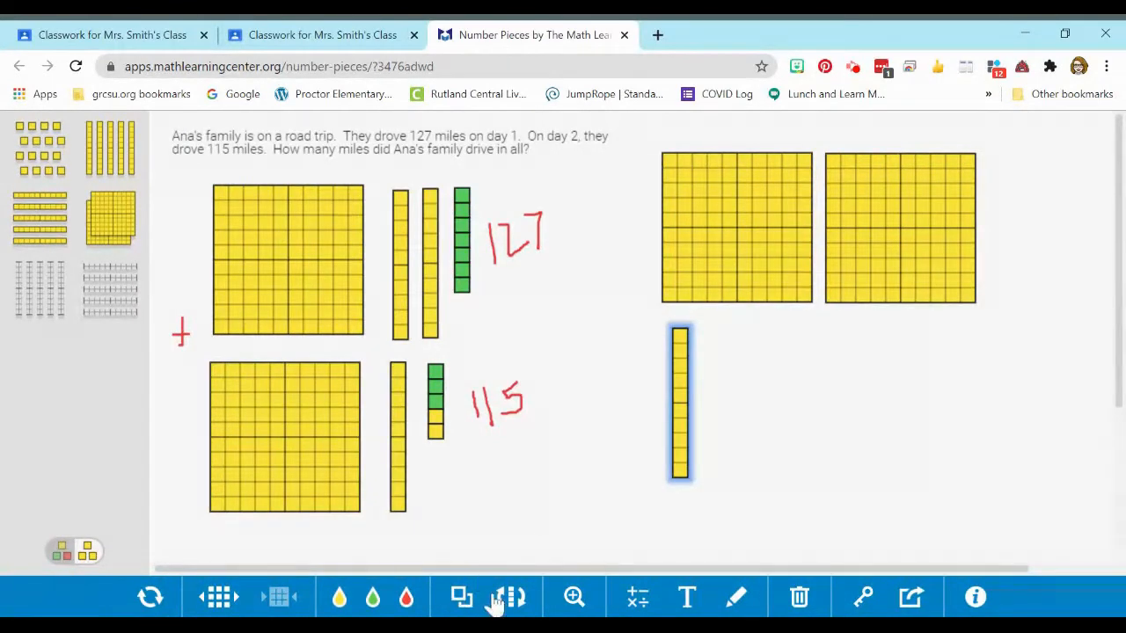
click(463, 603)
click(466, 604)
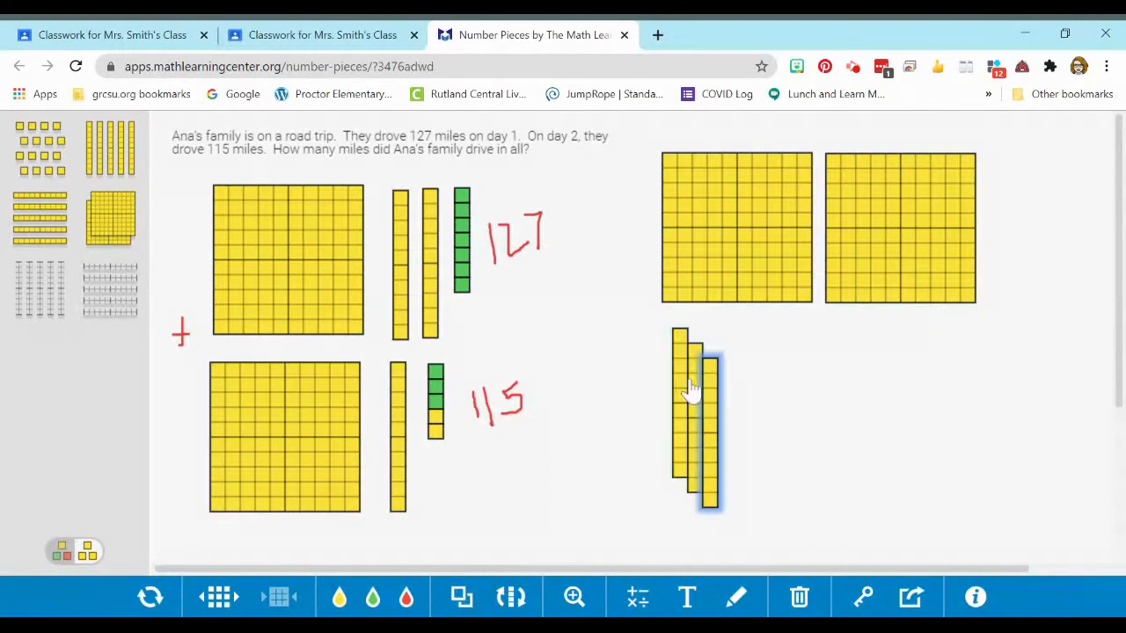
drag(716, 395, 699, 362)
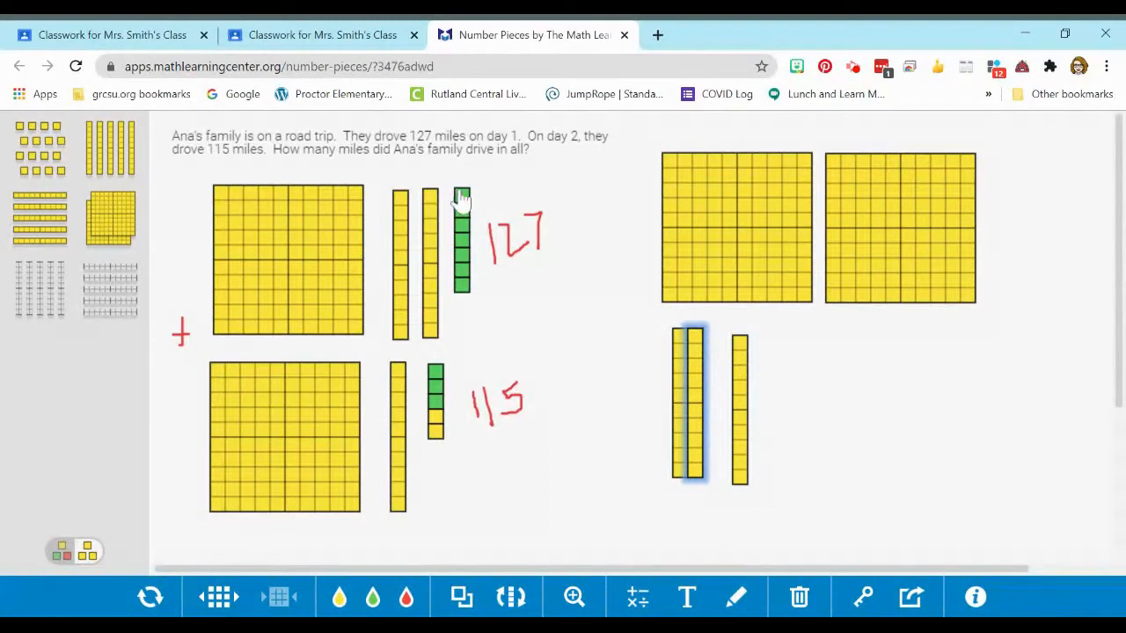
Step: Add a fourth ten strip to the sum, colour it green for the regrouped ones, and even out the strip spacing
drag(123, 153, 772, 378)
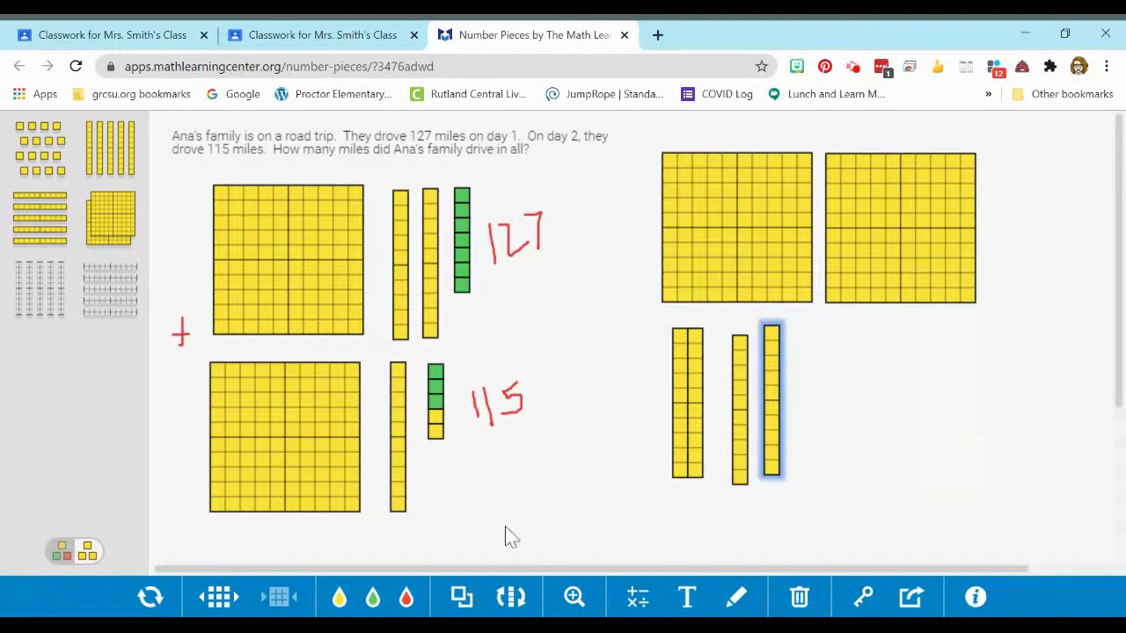
click(371, 599)
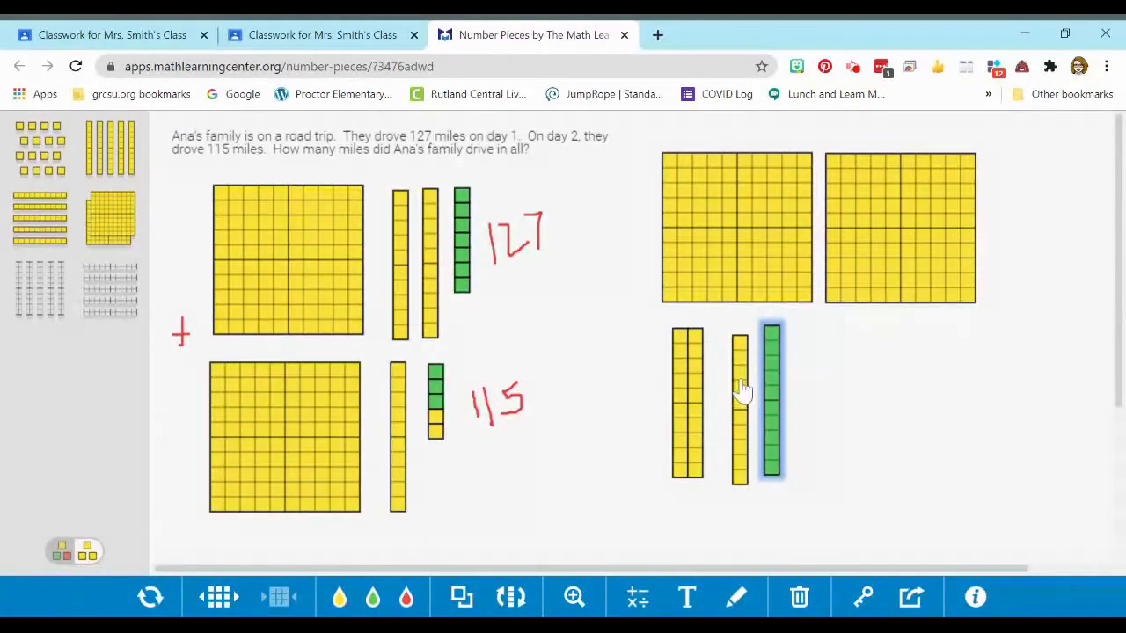
drag(743, 393, 766, 383)
Step: Place two single ones, one above the other, beside the green ten strip in the sum
click(58, 153)
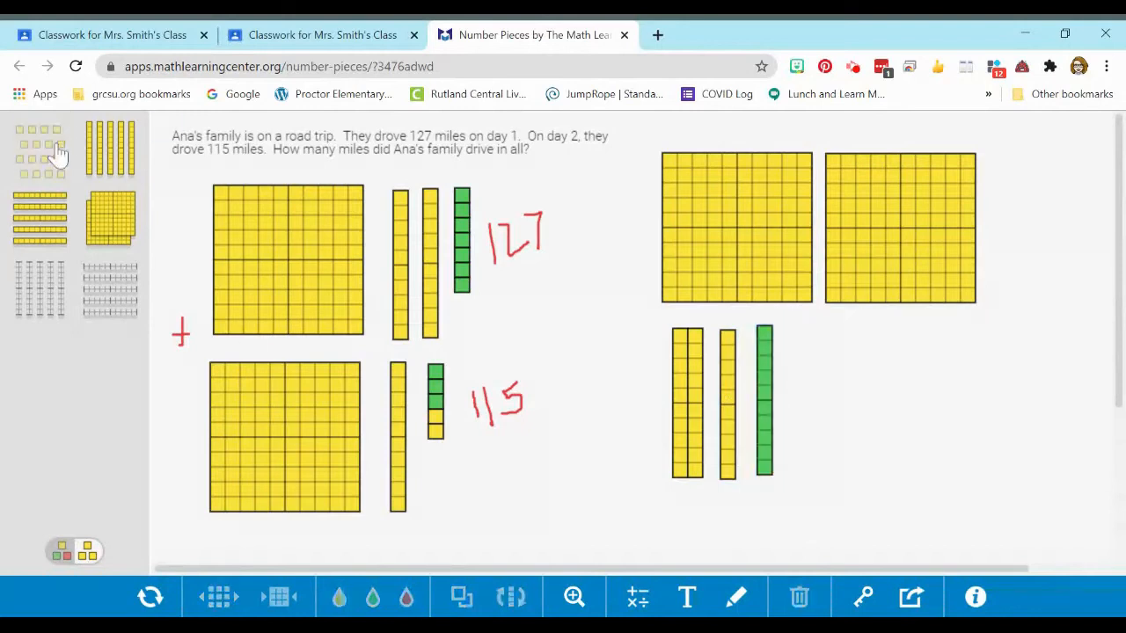
drag(181, 127, 805, 360)
drag(167, 129, 803, 389)
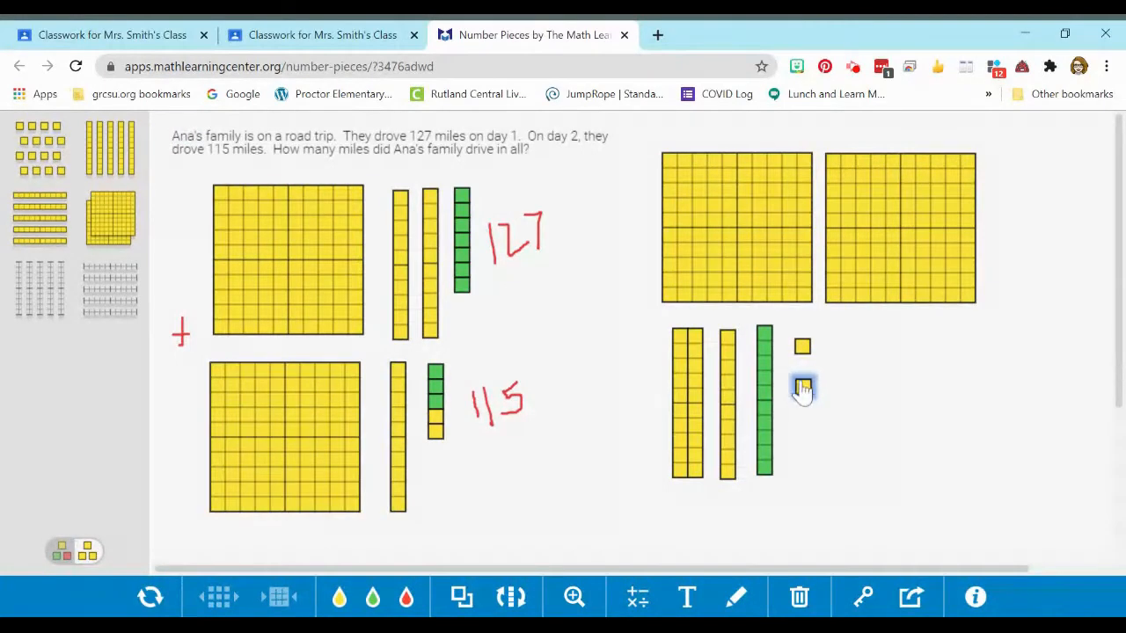
Step: Handwrite the answer 242 in red beside the sum's ones pieces and finish drawing
click(736, 597)
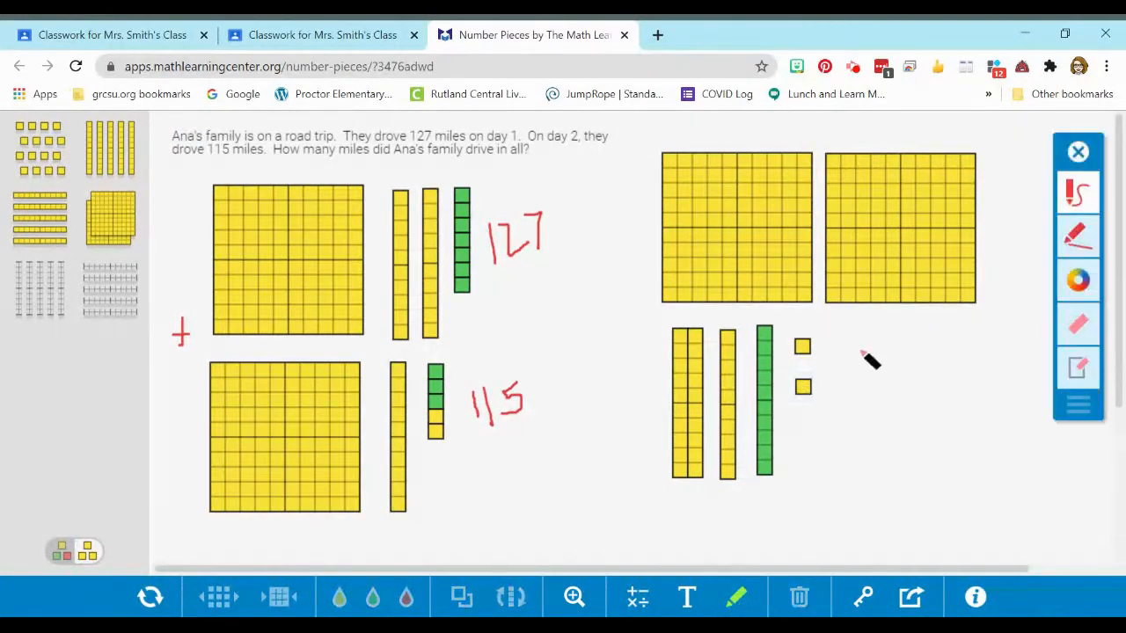
mouse_move(861, 375)
mouse_down()
mouse_move(869, 430)
mouse_move(884, 422)
mouse_up()
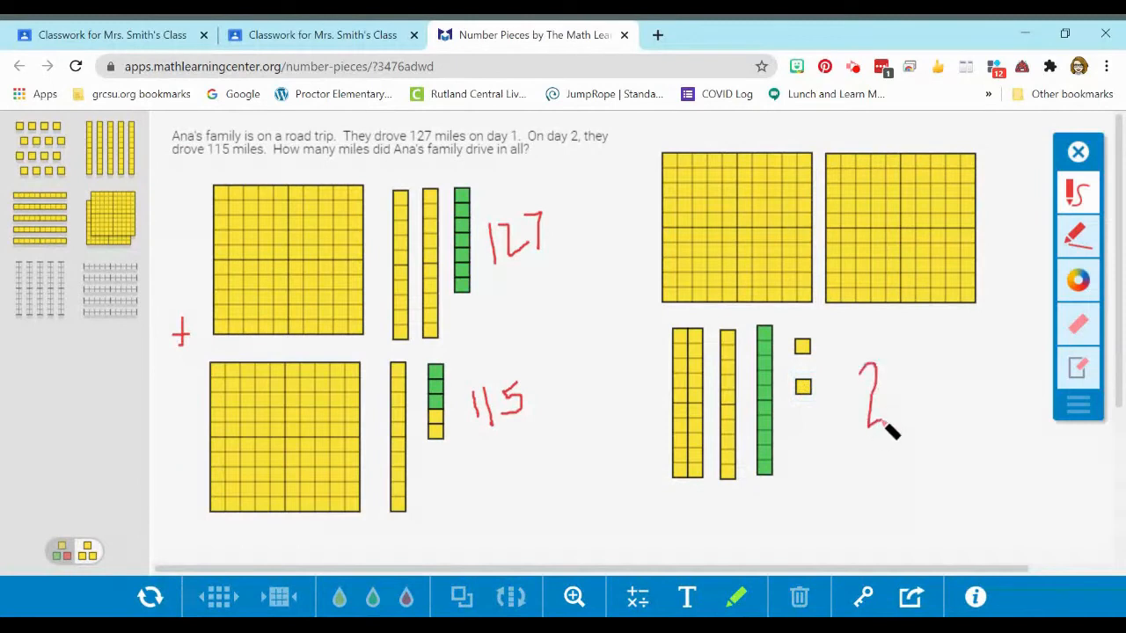
mouse_move(894, 367)
mouse_down()
mouse_move(893, 406)
mouse_move(920, 384)
mouse_move(923, 409)
mouse_up()
mouse_move(938, 363)
mouse_down()
mouse_move(967, 364)
mouse_move(958, 413)
mouse_move(985, 403)
mouse_up()
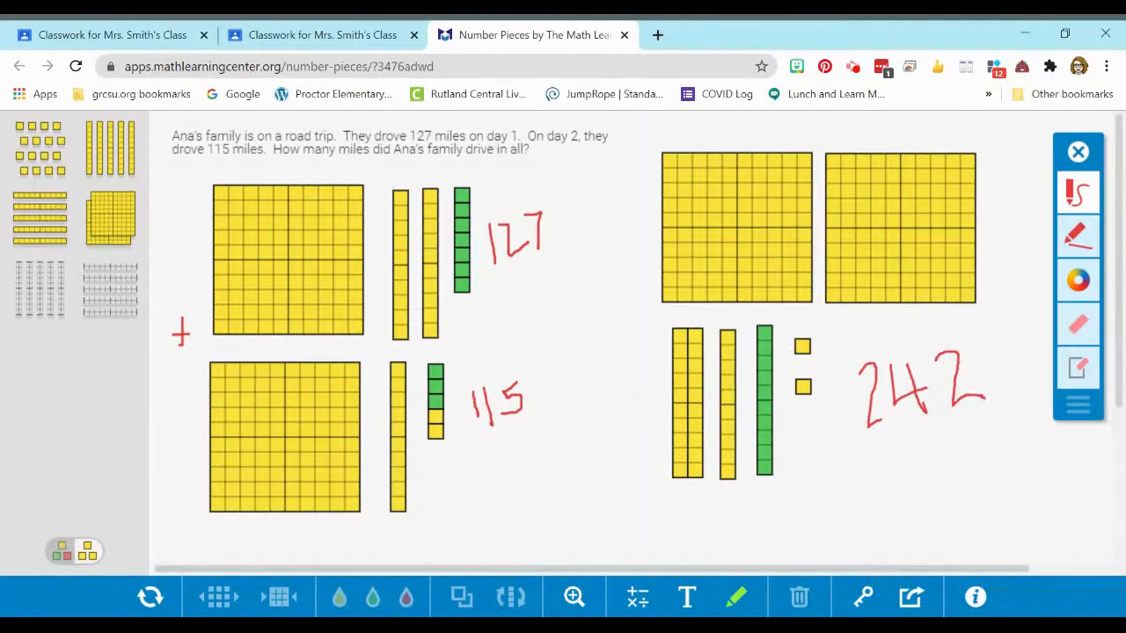
click(736, 603)
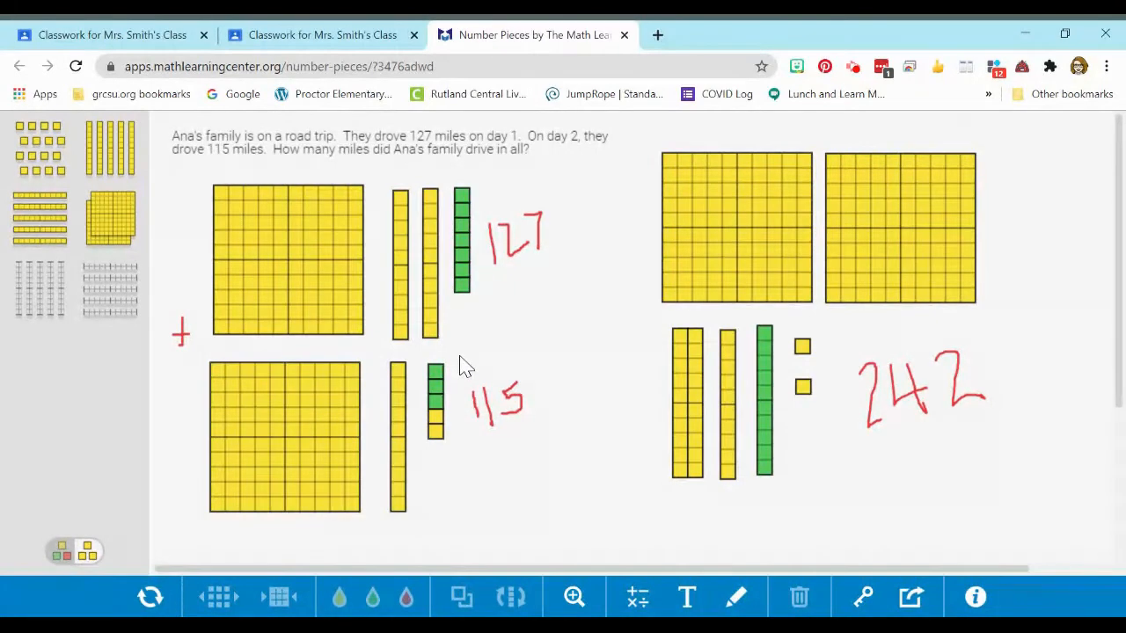
Step: Save the finished work as an image from the sharing options, then close them
click(911, 602)
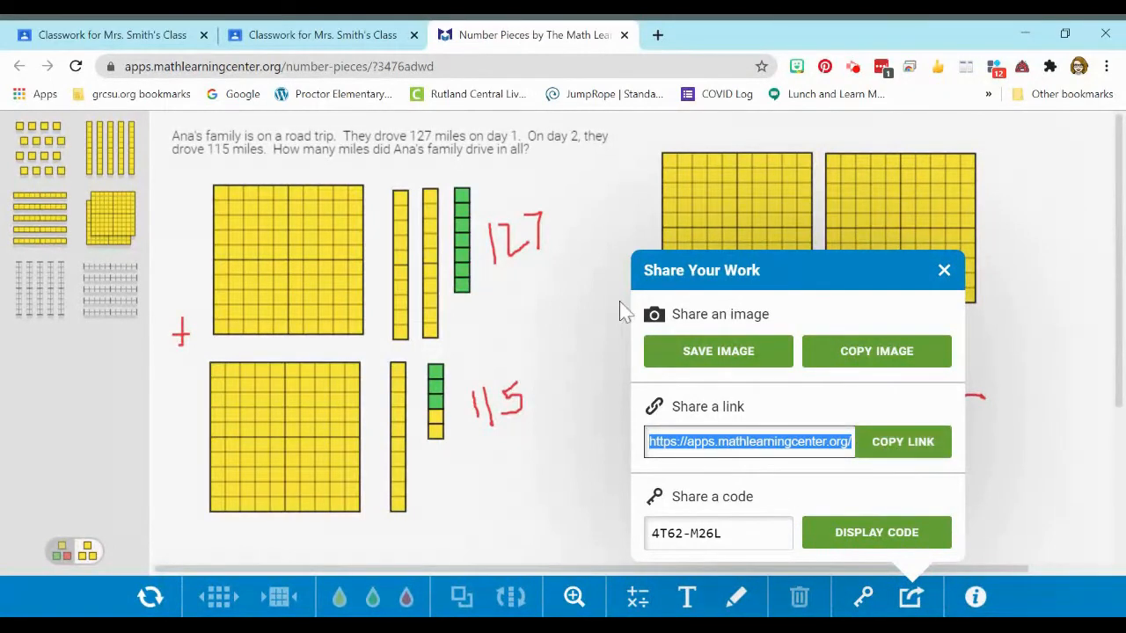
click(721, 354)
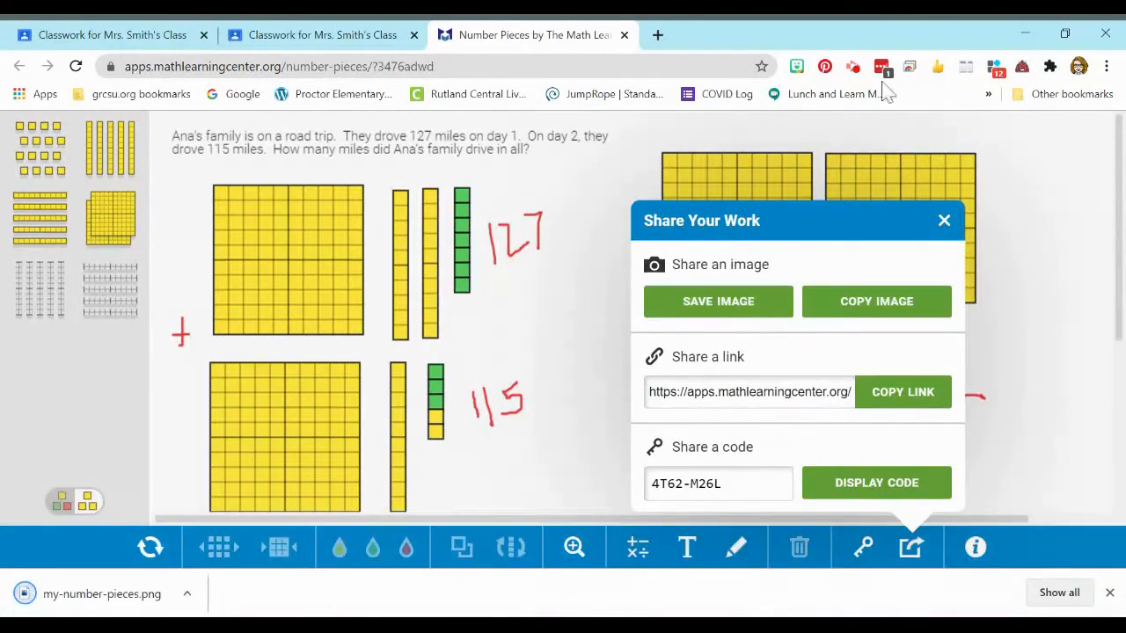
click(944, 220)
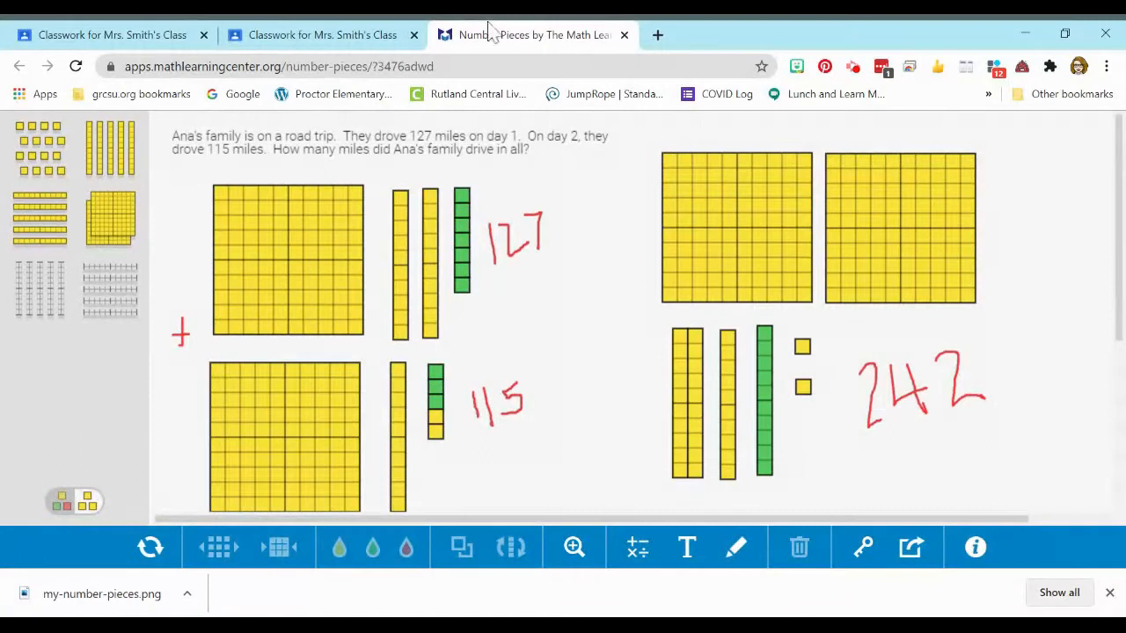
Step: Switch to Google Classroom, upload my-number-pieces.png to the Addition Problem assignment, and preview the attached image
click(324, 35)
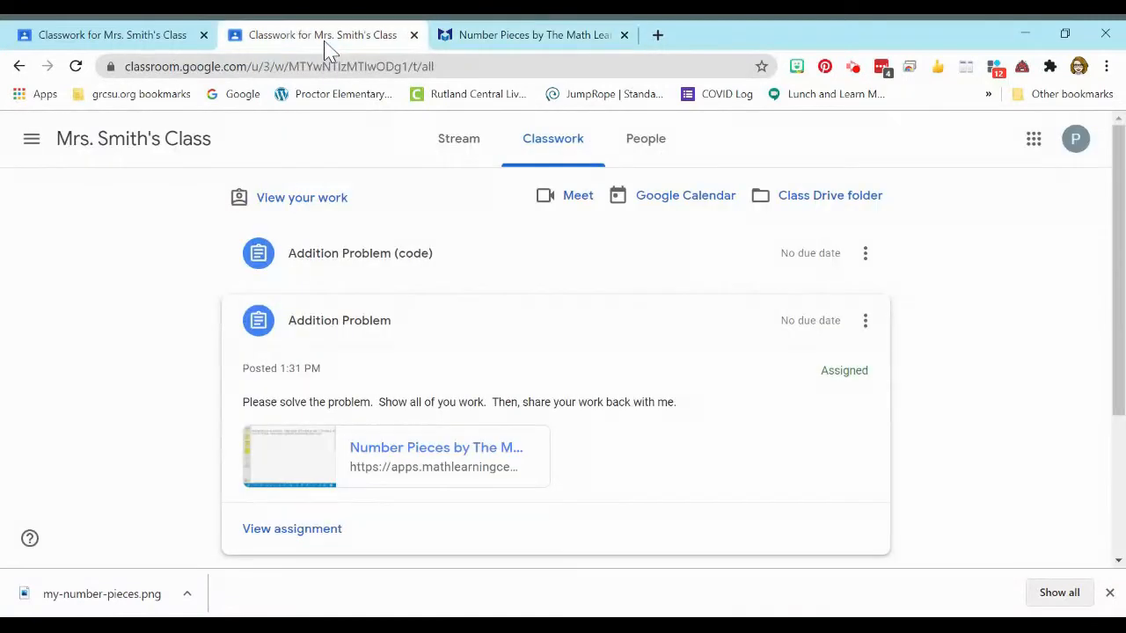
click(293, 530)
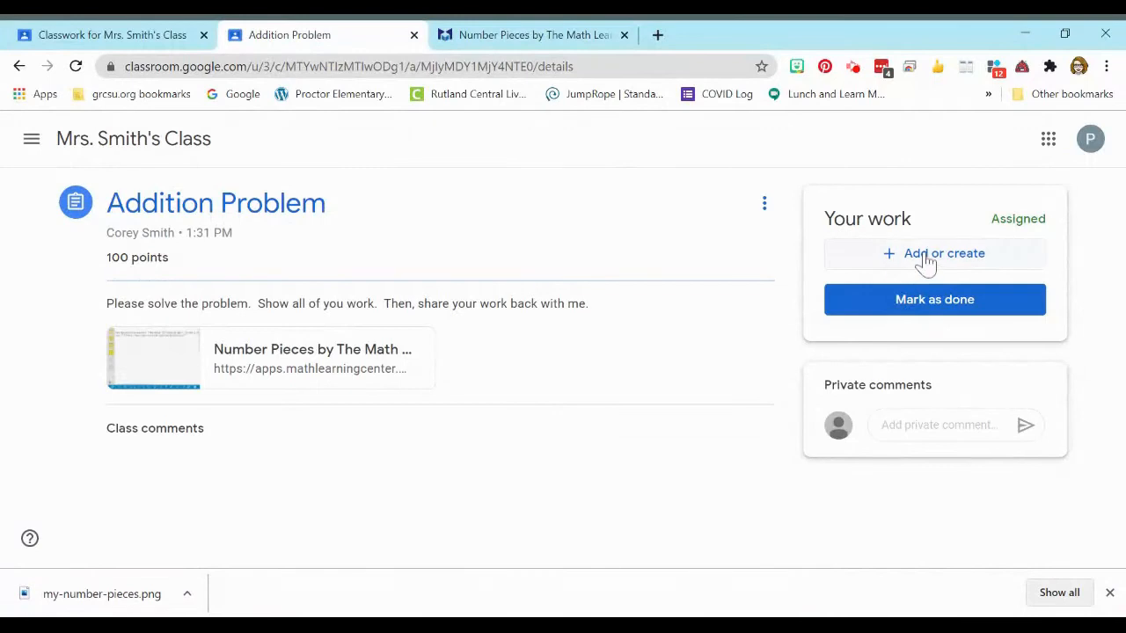
click(911, 266)
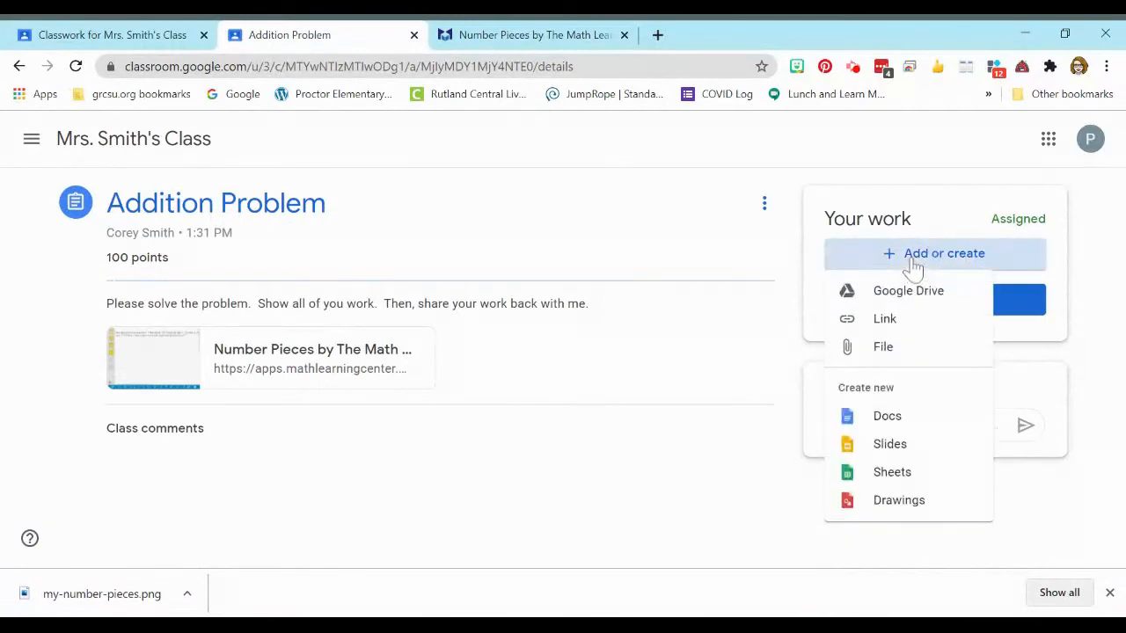
click(883, 348)
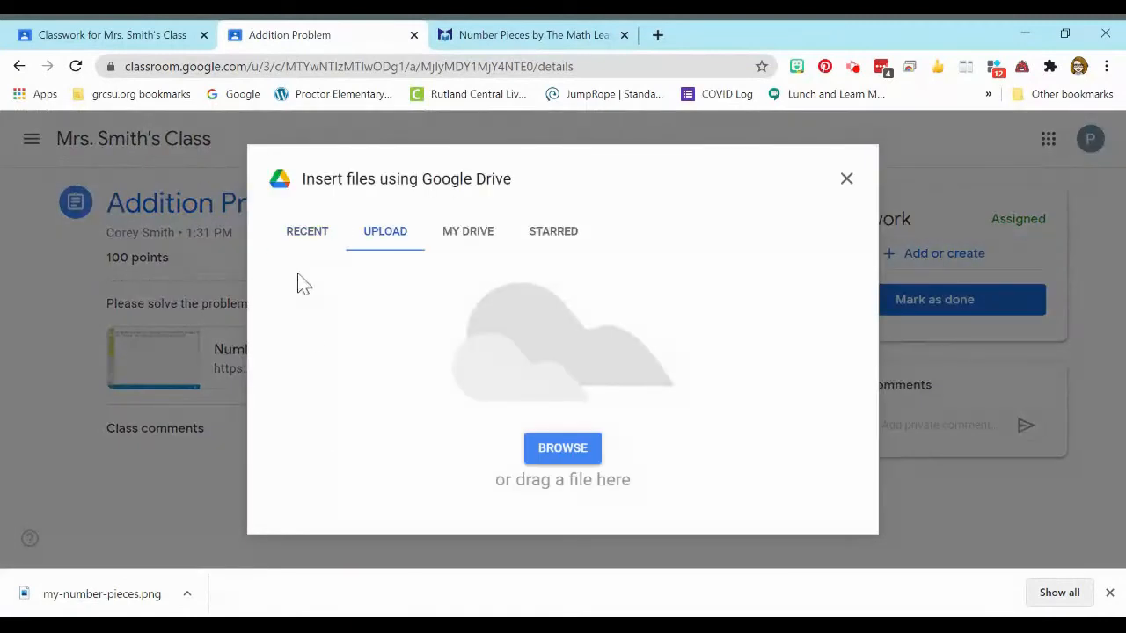
click(545, 454)
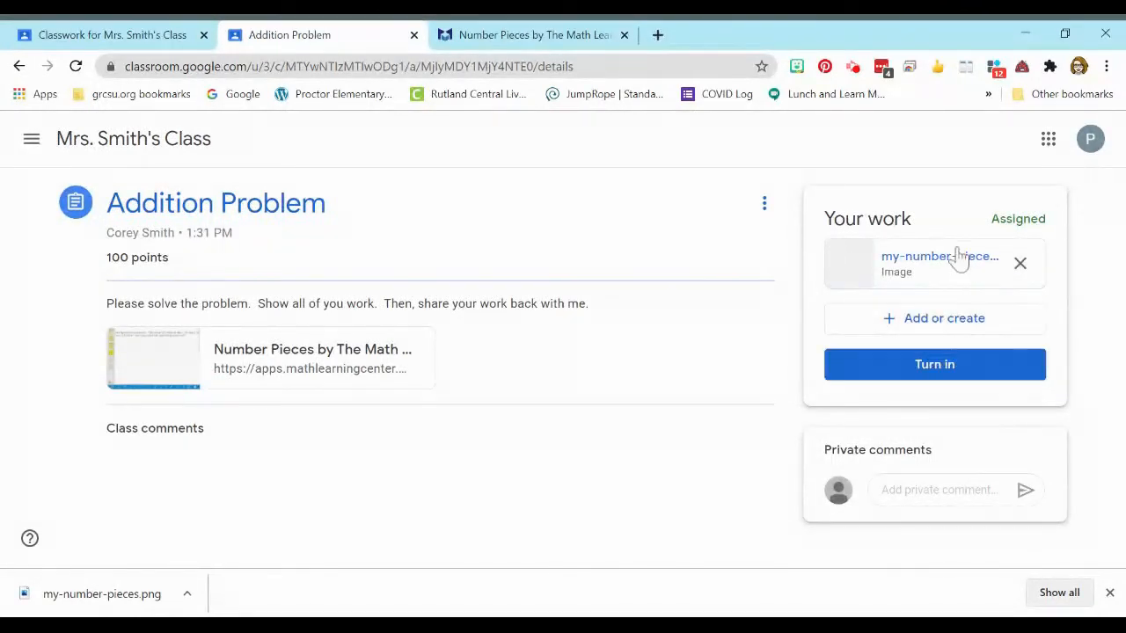
click(866, 277)
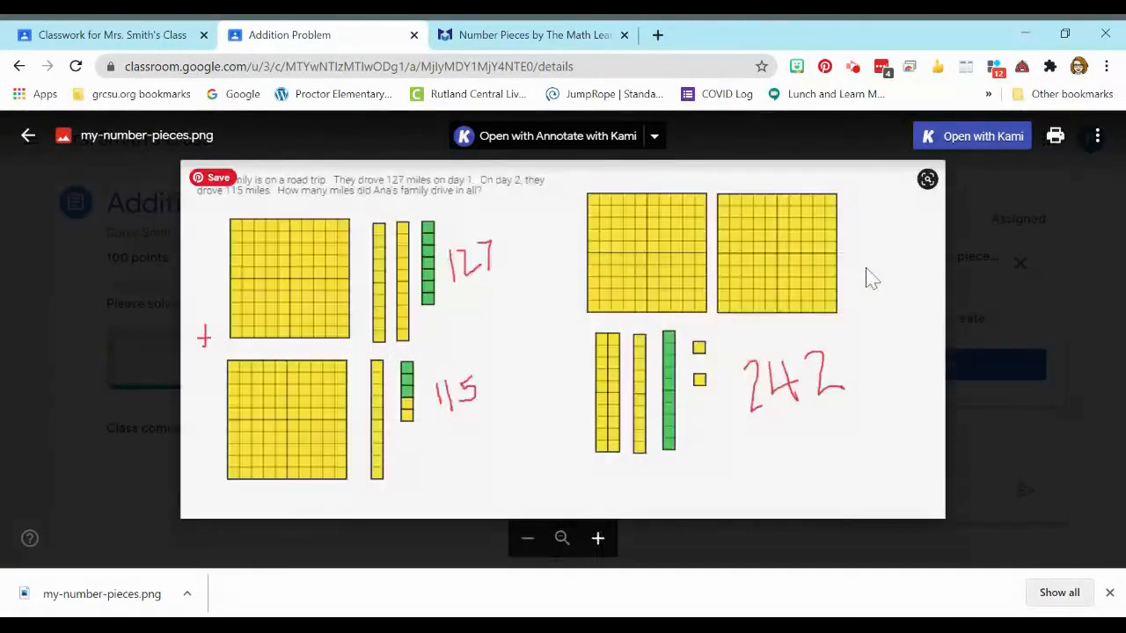
click(984, 412)
Step: Switch back to Number Pieces and copy the share link of the finished work
click(497, 35)
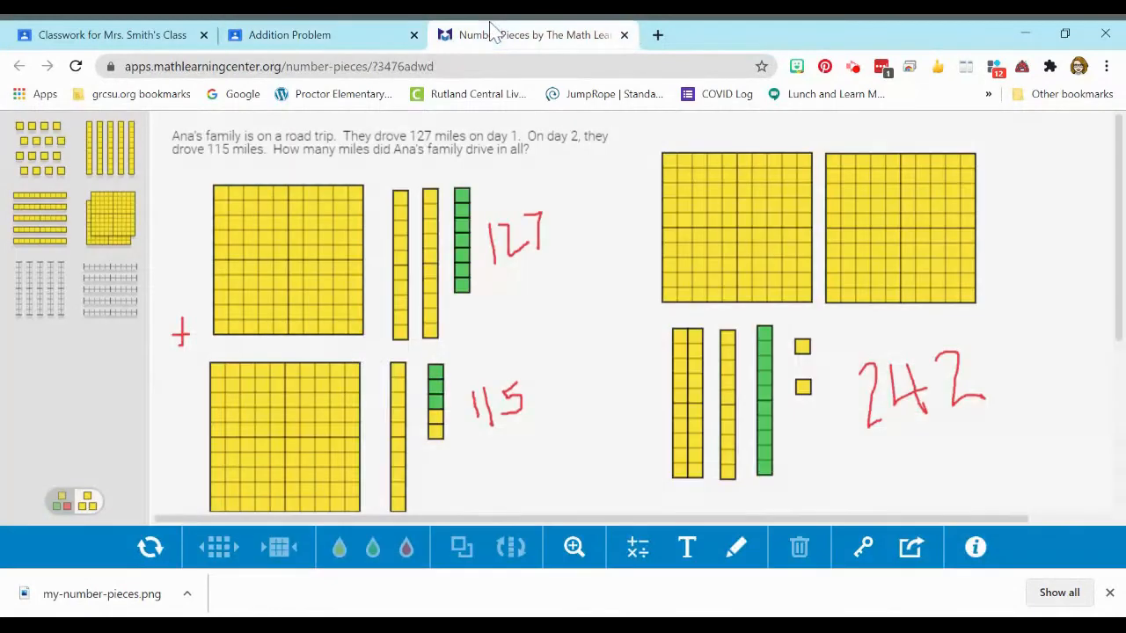
click(910, 547)
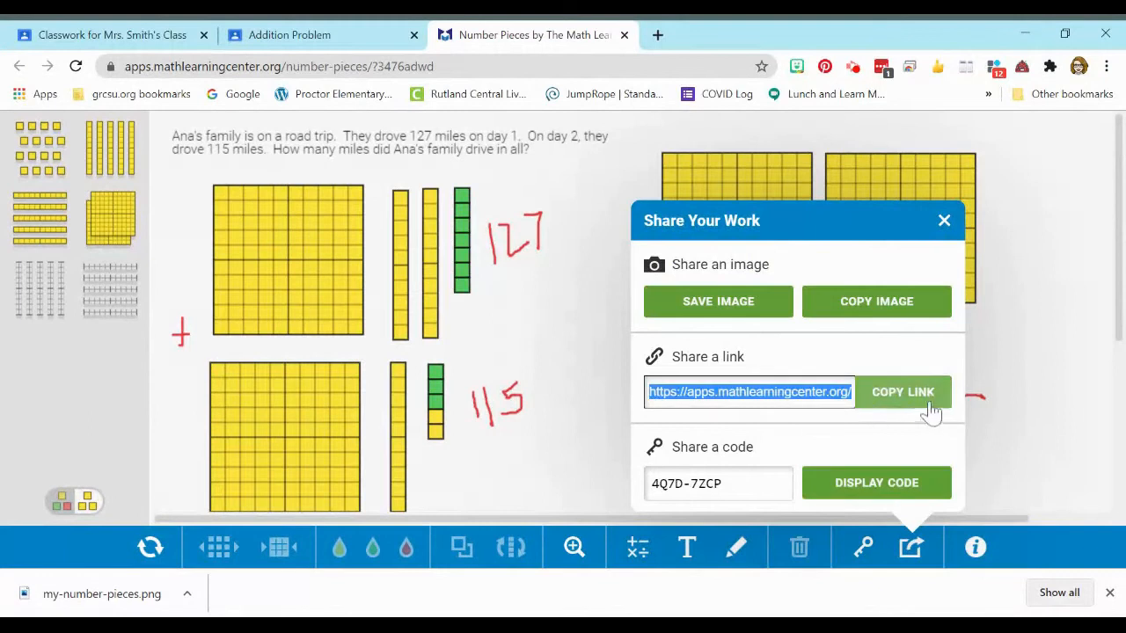
click(928, 400)
Step: Return to Google Classroom and attach the copied Number Pieces link to the Addition Problem assignment
click(335, 35)
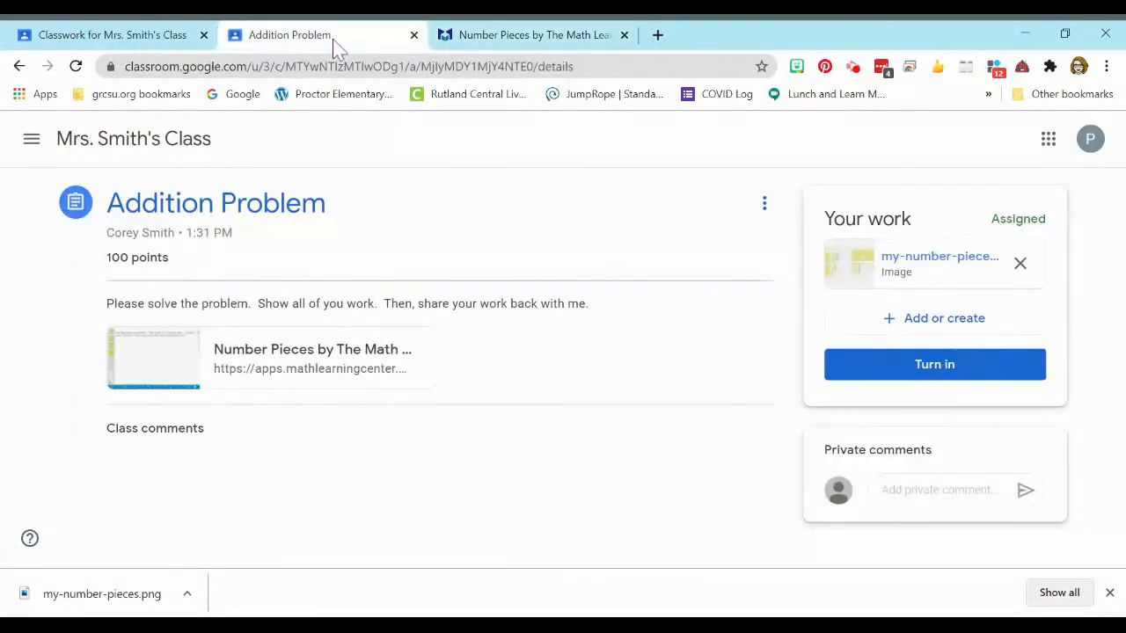
click(906, 332)
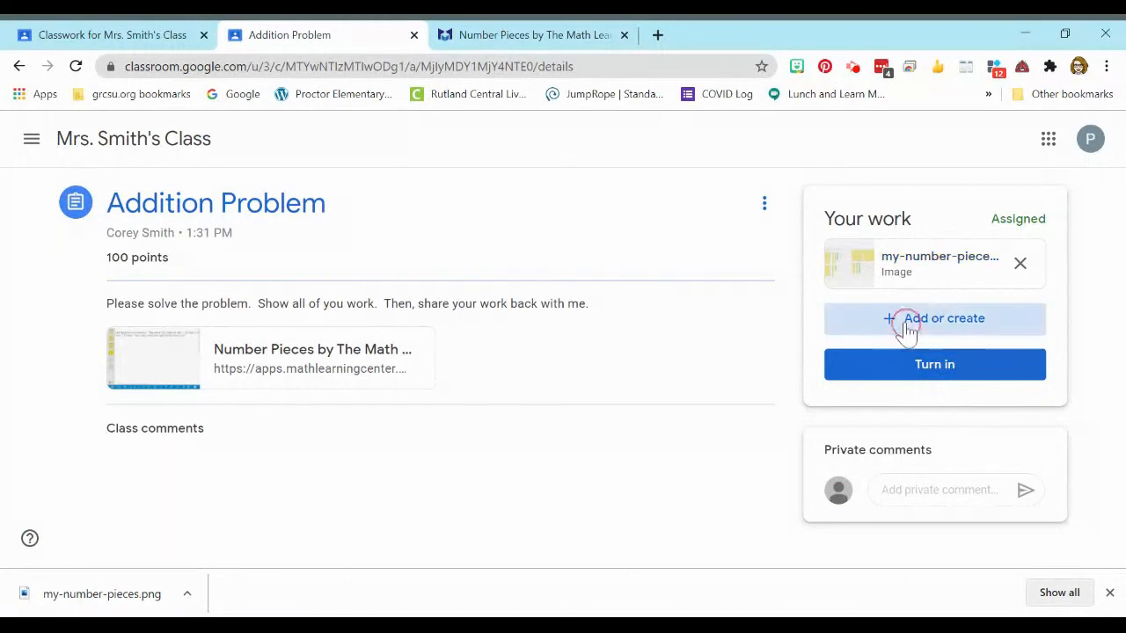
click(875, 357)
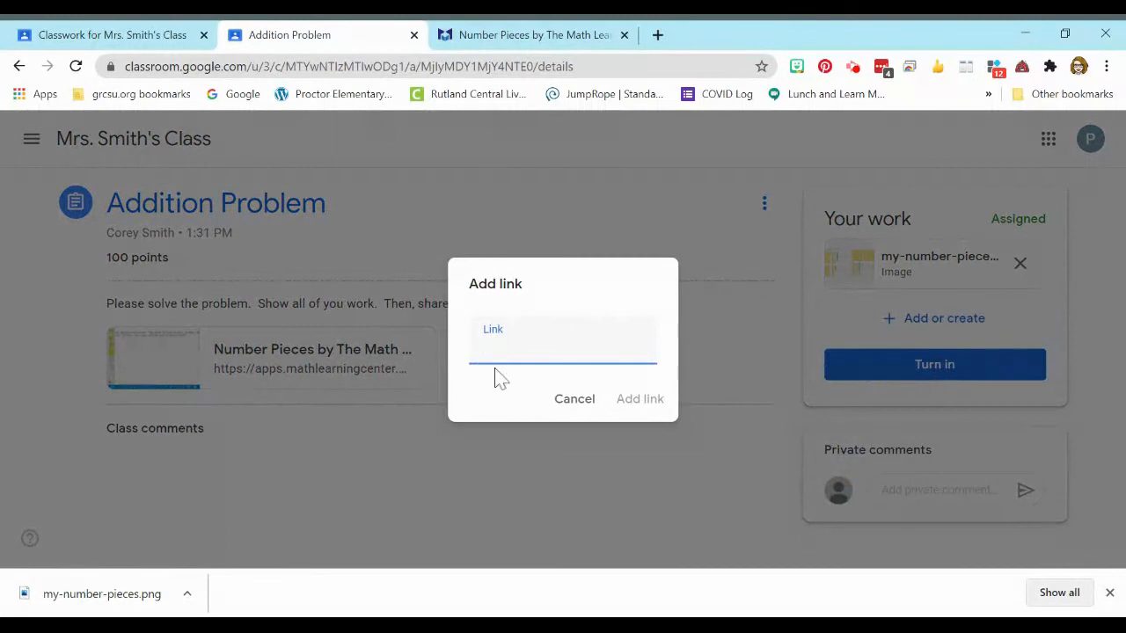
key(ctrl+v)
click(640, 405)
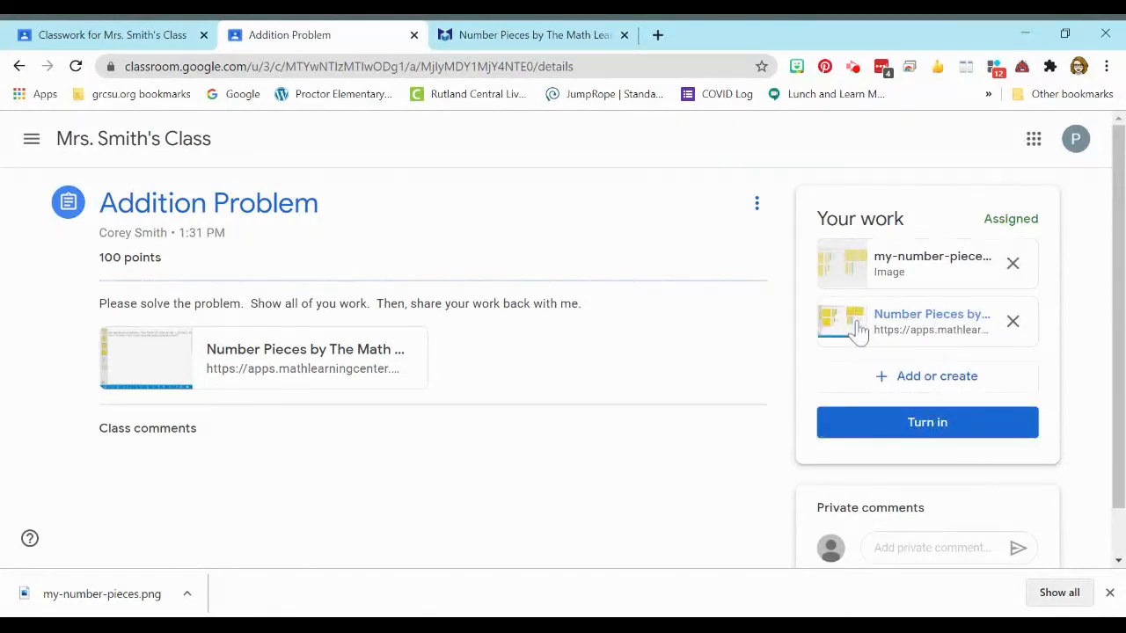
Step: Check both attachments by previewing the image and opening the attached link after closing the original Number Pieces page
click(851, 273)
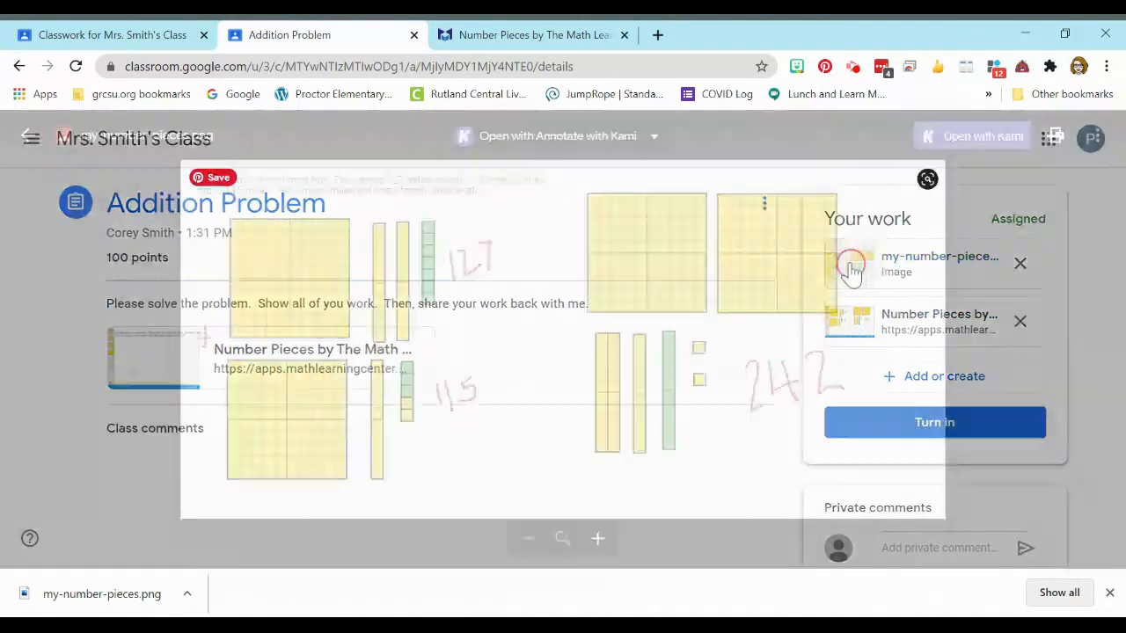
click(998, 273)
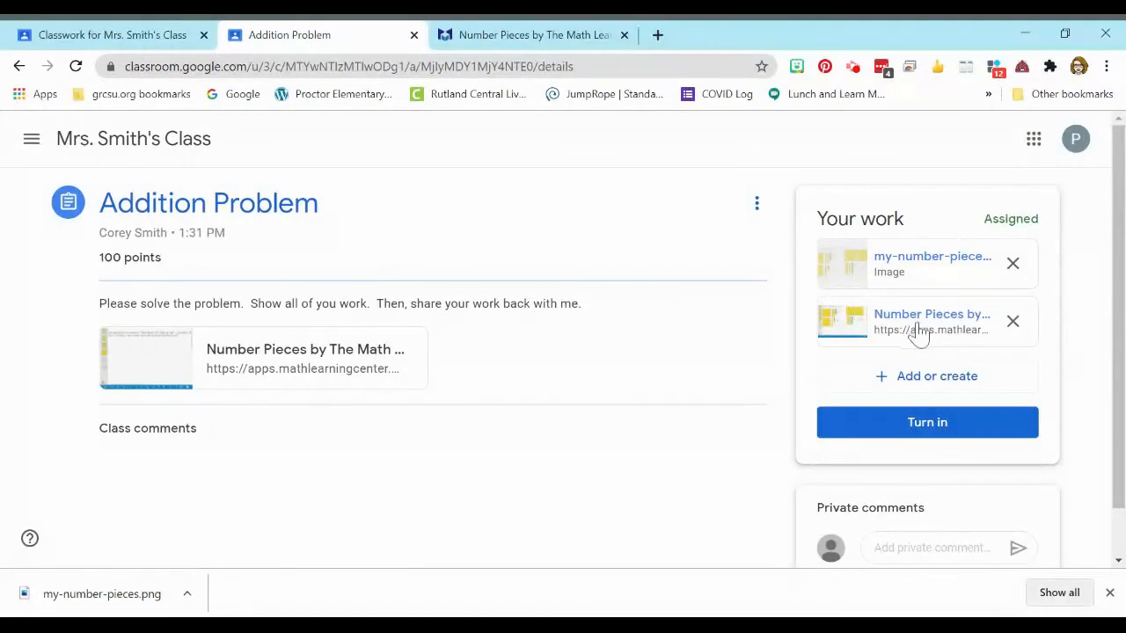
click(624, 35)
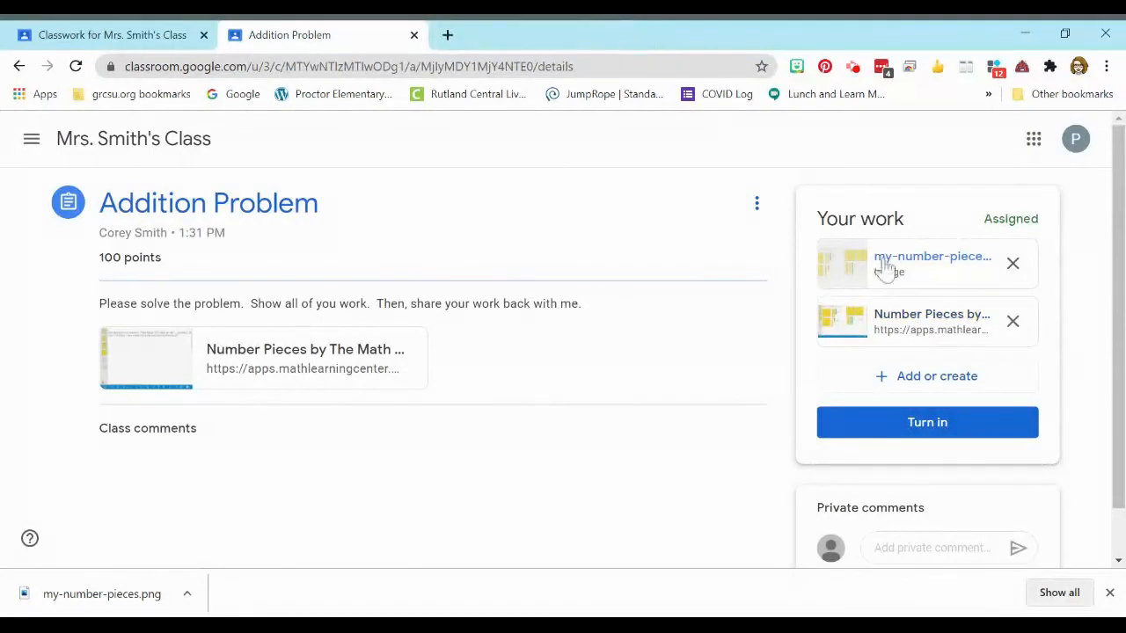
click(882, 343)
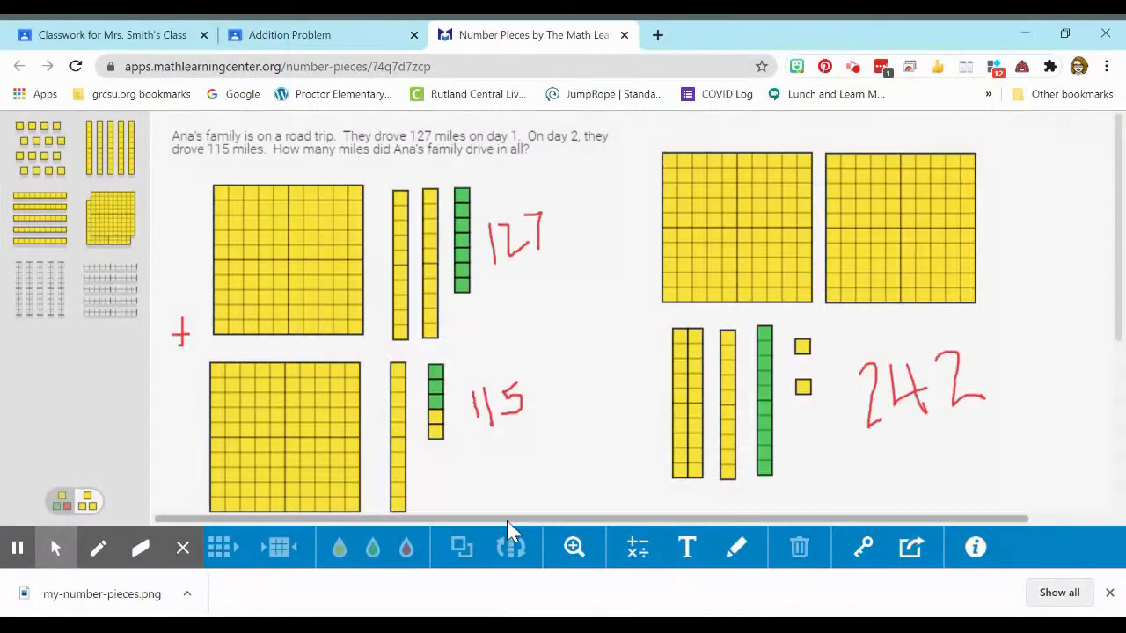
Step: Turn in the Addition Problem assignment in Google Classroom with both attachments and dismiss the browser's download notice
click(315, 40)
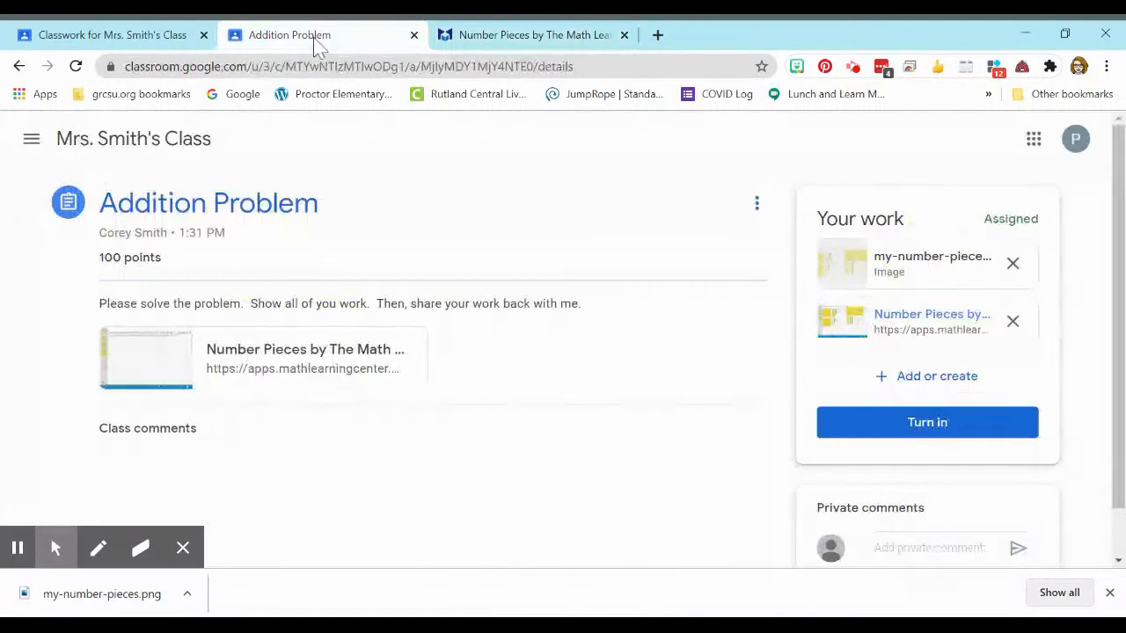
click(936, 425)
click(697, 426)
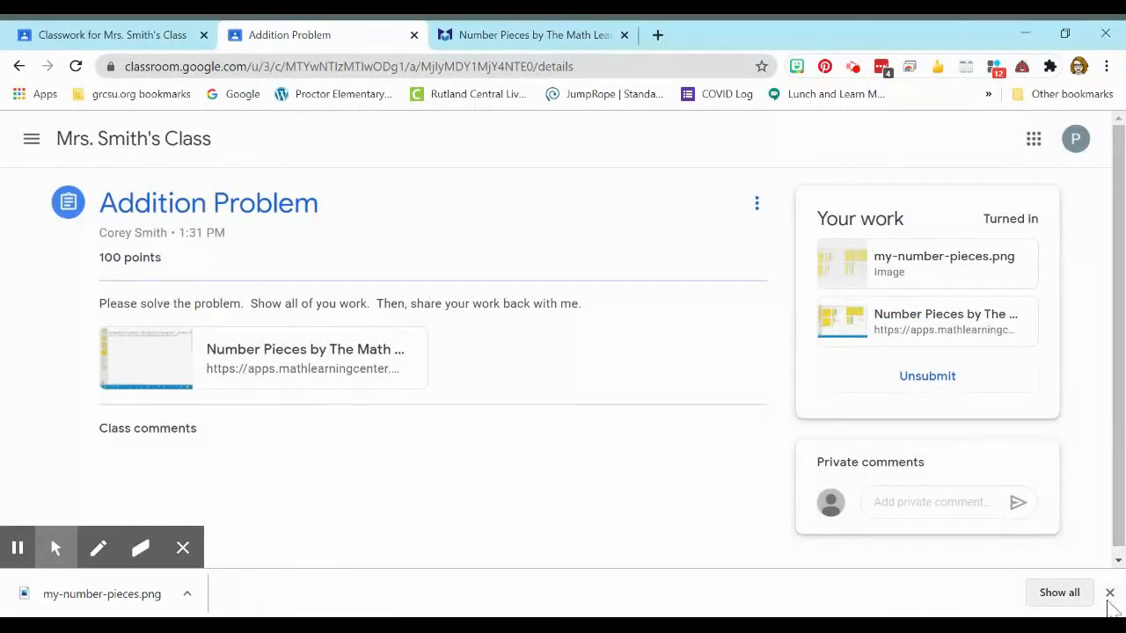
click(1109, 594)
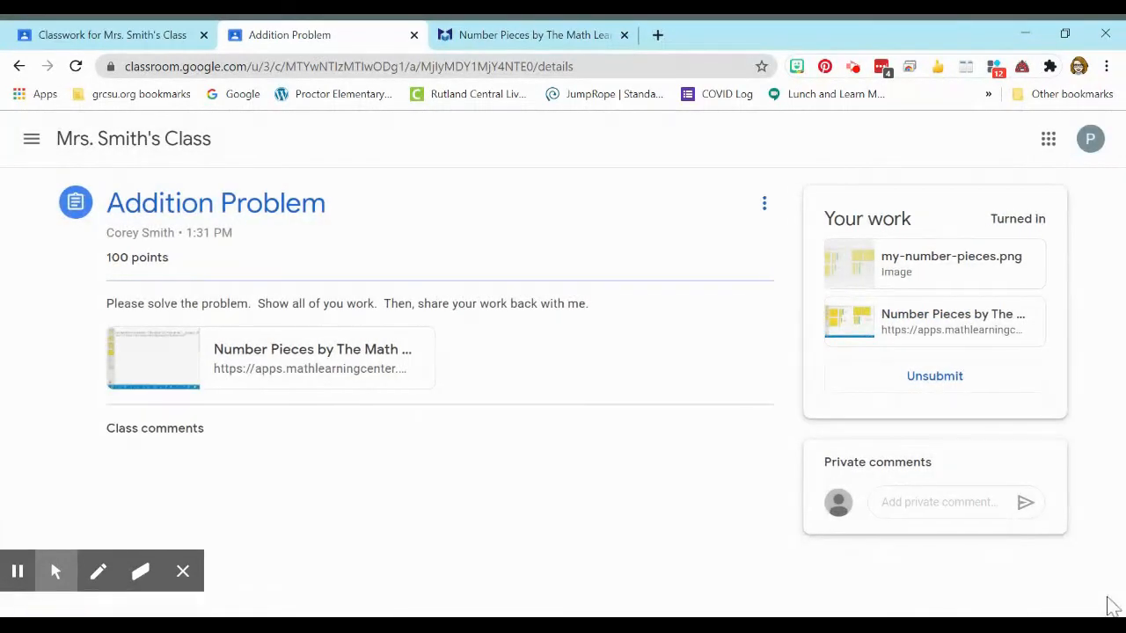